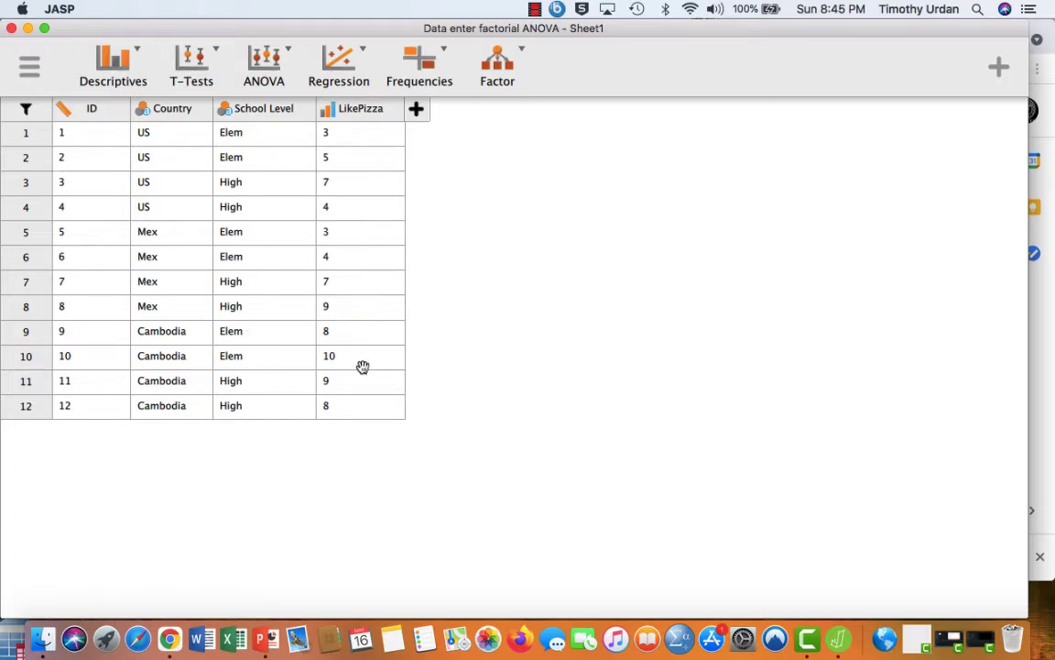
# - Start a classical ANOVA analysis and assign LikePizza as the dependent variable
pyautogui.click(286, 51)
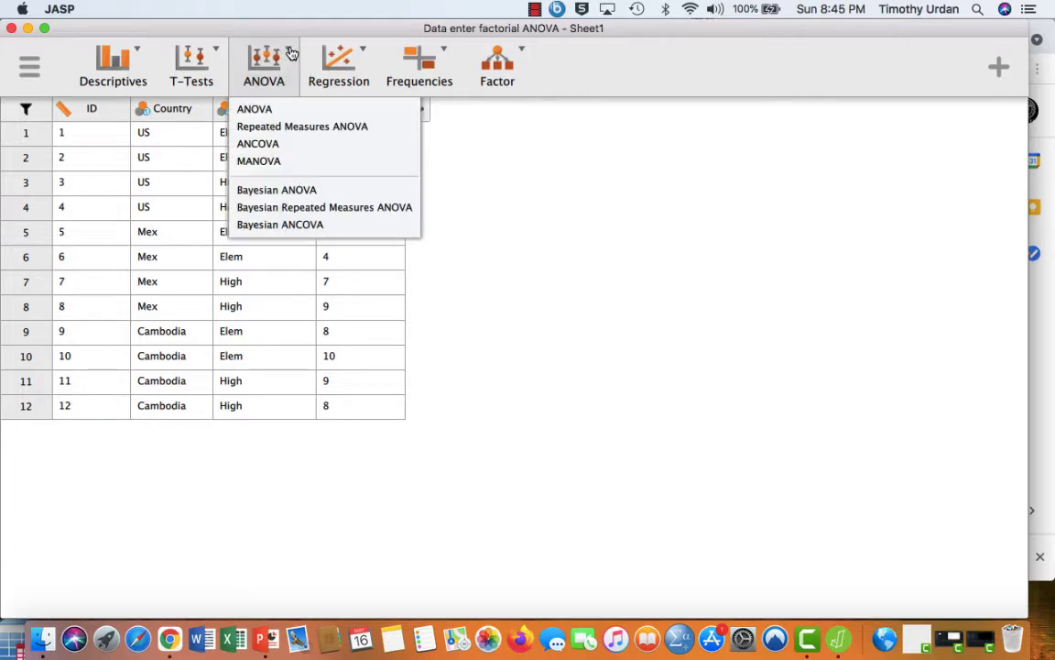
pyautogui.click(282, 109)
pyautogui.click(141, 208)
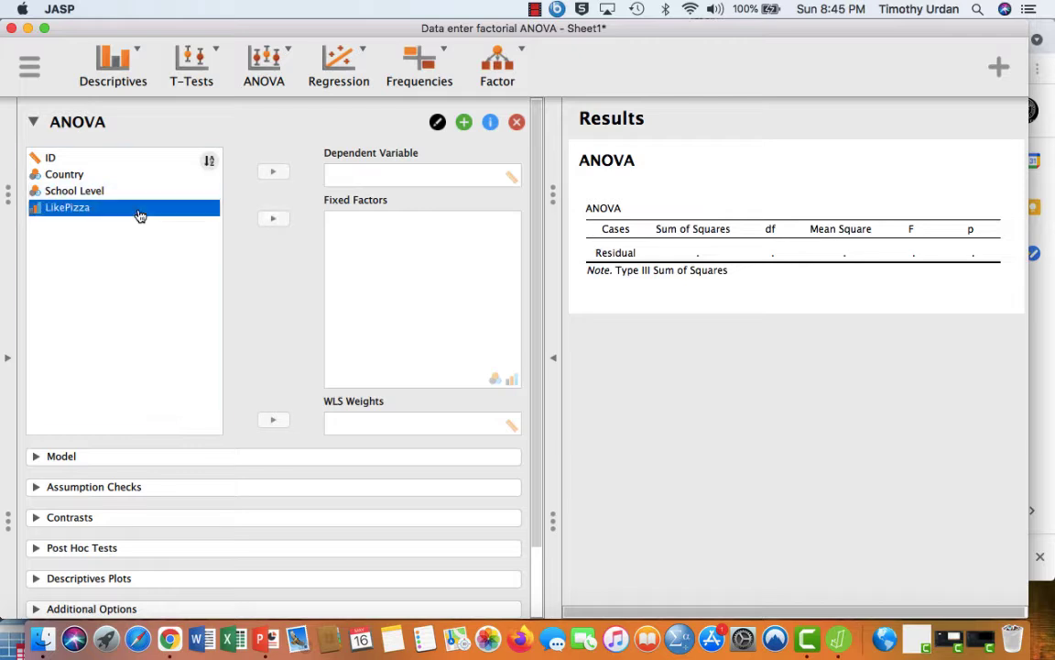
pyautogui.click(271, 173)
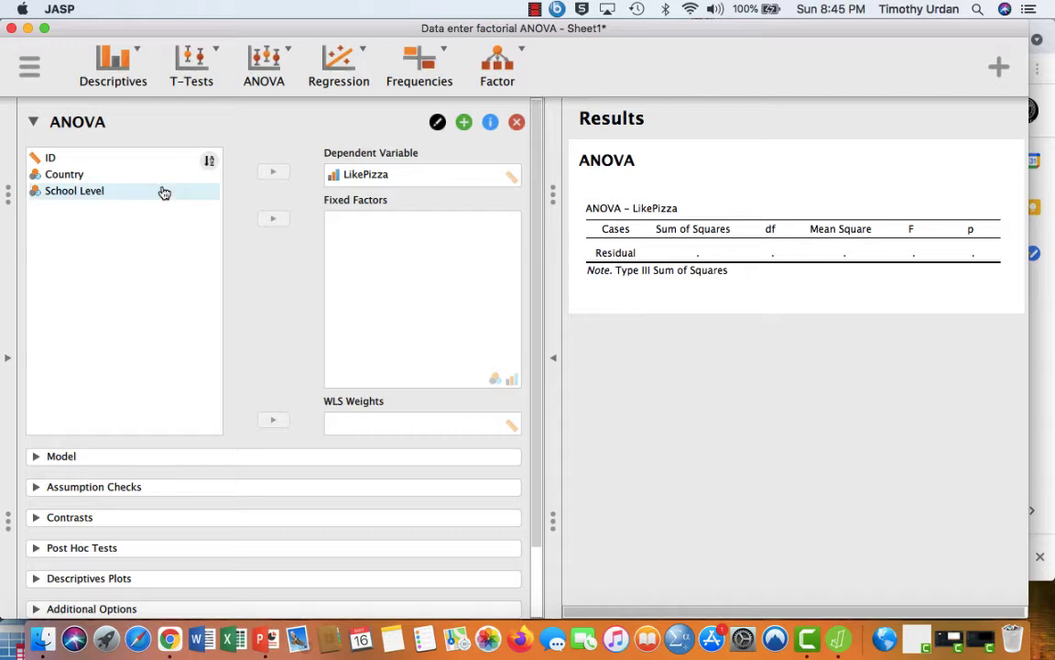
# - Assign Country and School Level as the fixed factors of the ANOVA
pyautogui.click(146, 176)
pyautogui.click(273, 221)
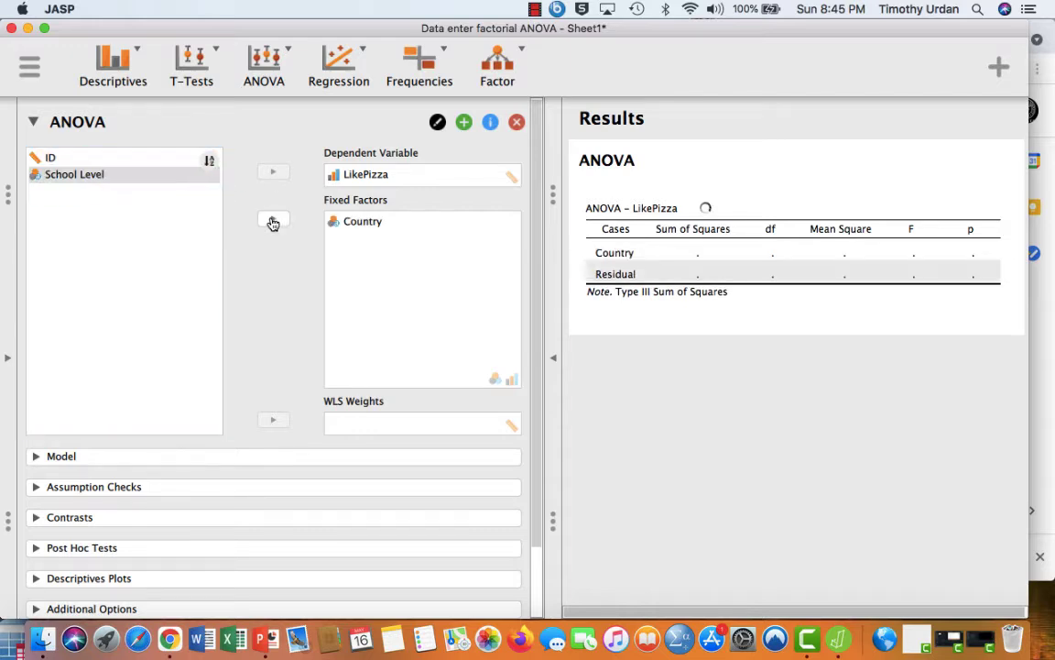
pyautogui.click(192, 177)
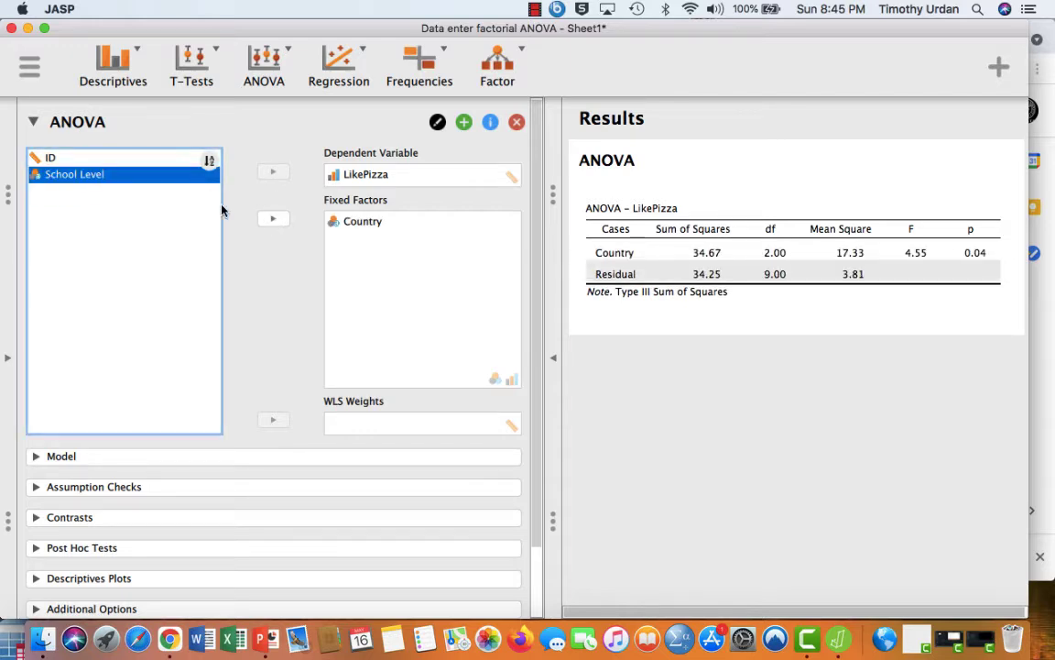
pyautogui.click(272, 222)
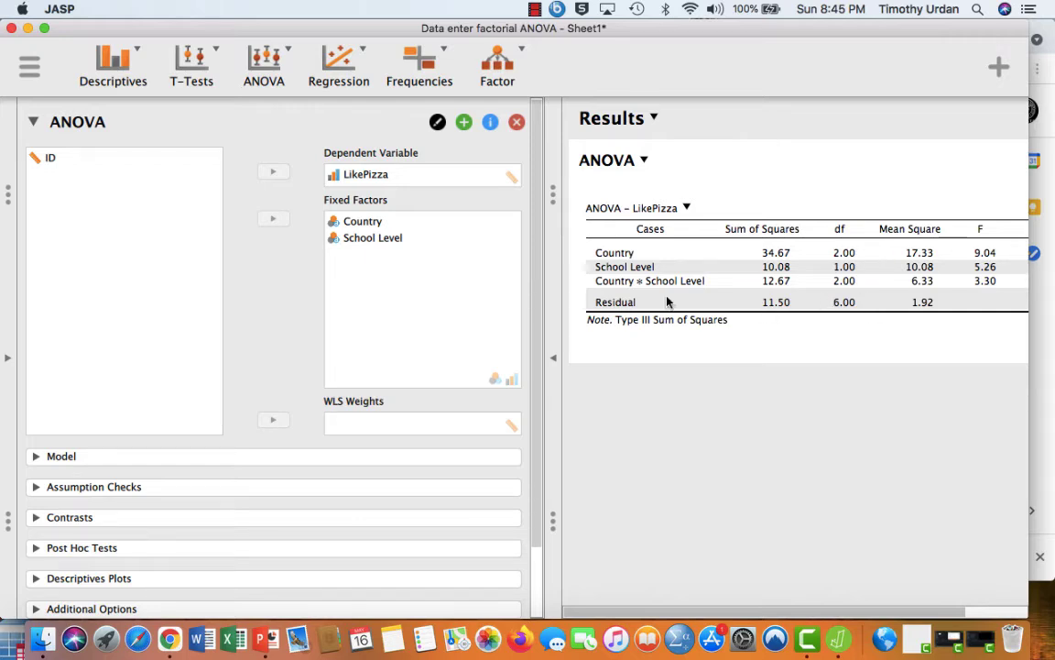
# - View the full ANOVA table, then request marginal means for Country and School Level in the additional options
pyautogui.click(558, 362)
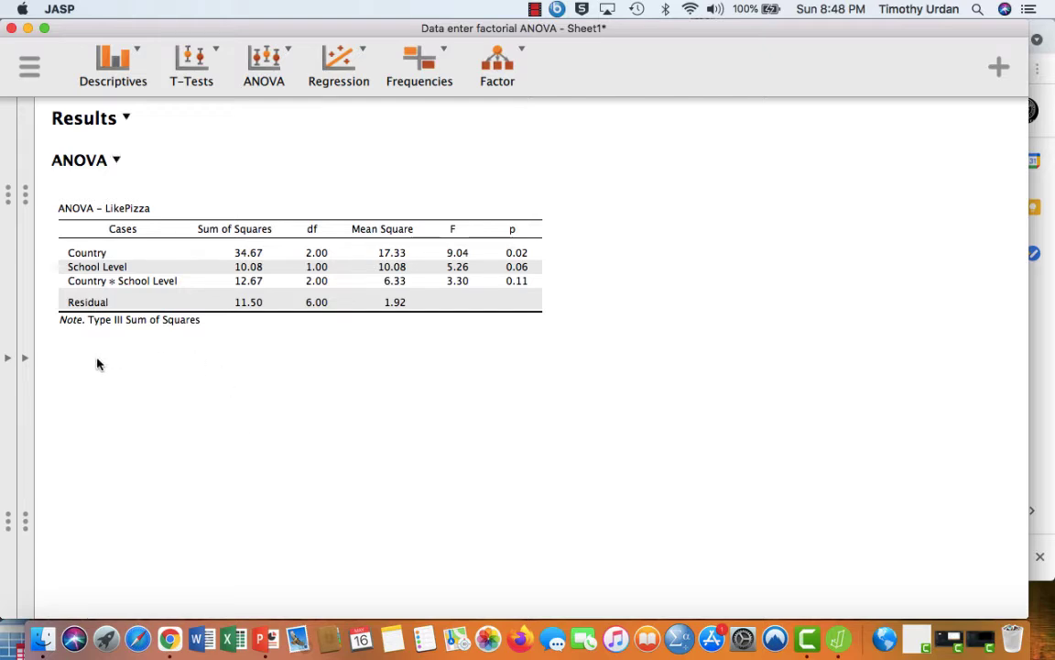
pyautogui.click(27, 359)
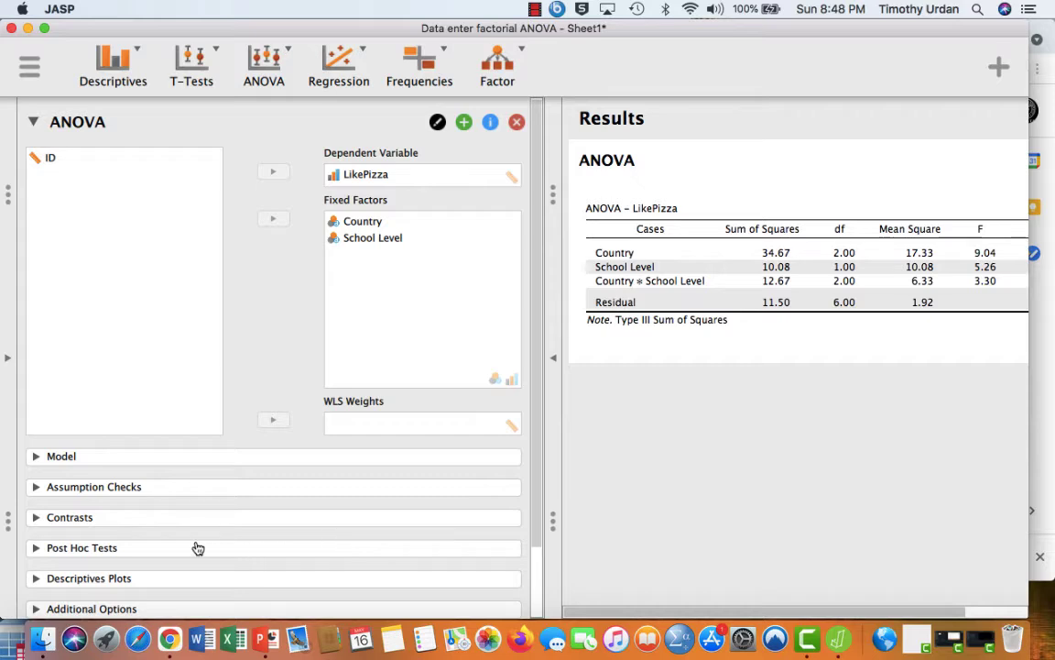
pyautogui.scroll(-3, 198, 547)
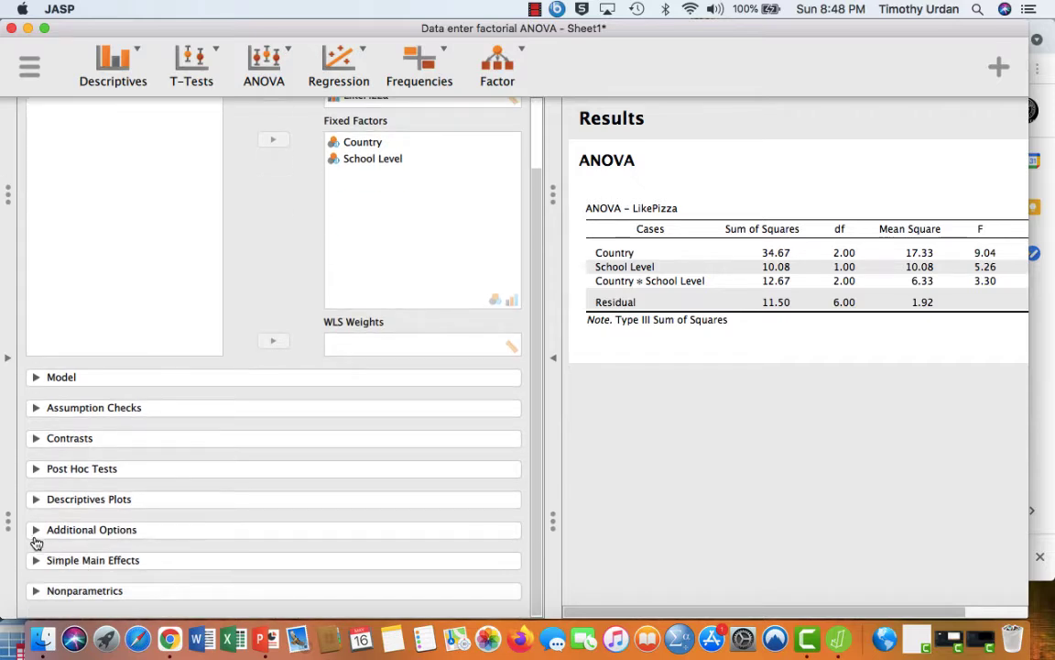
pyautogui.click(34, 531)
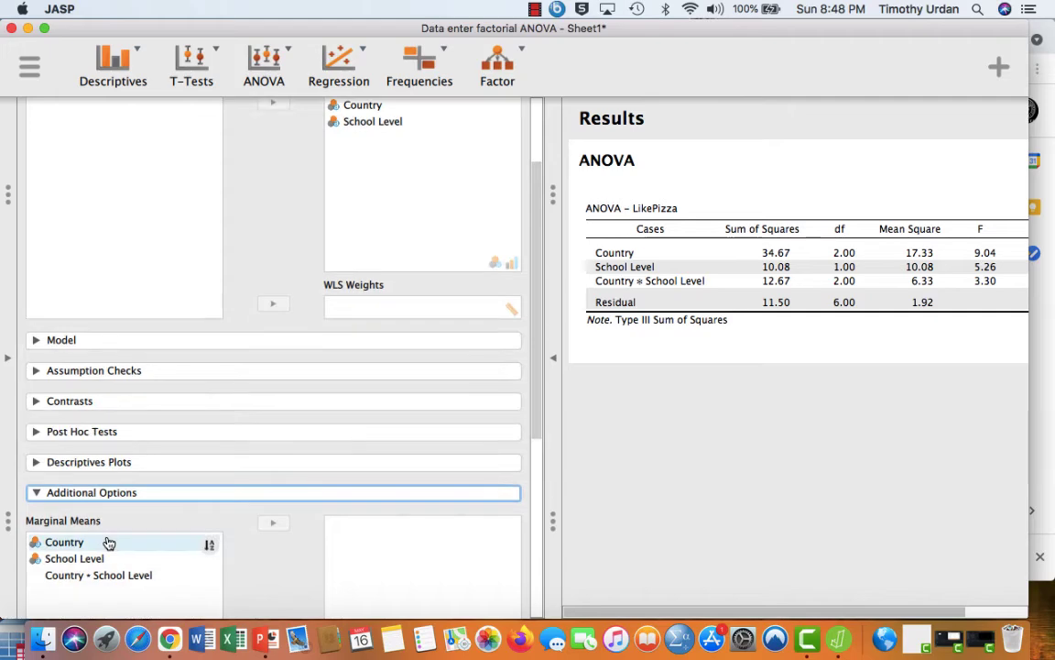
pyautogui.click(106, 542)
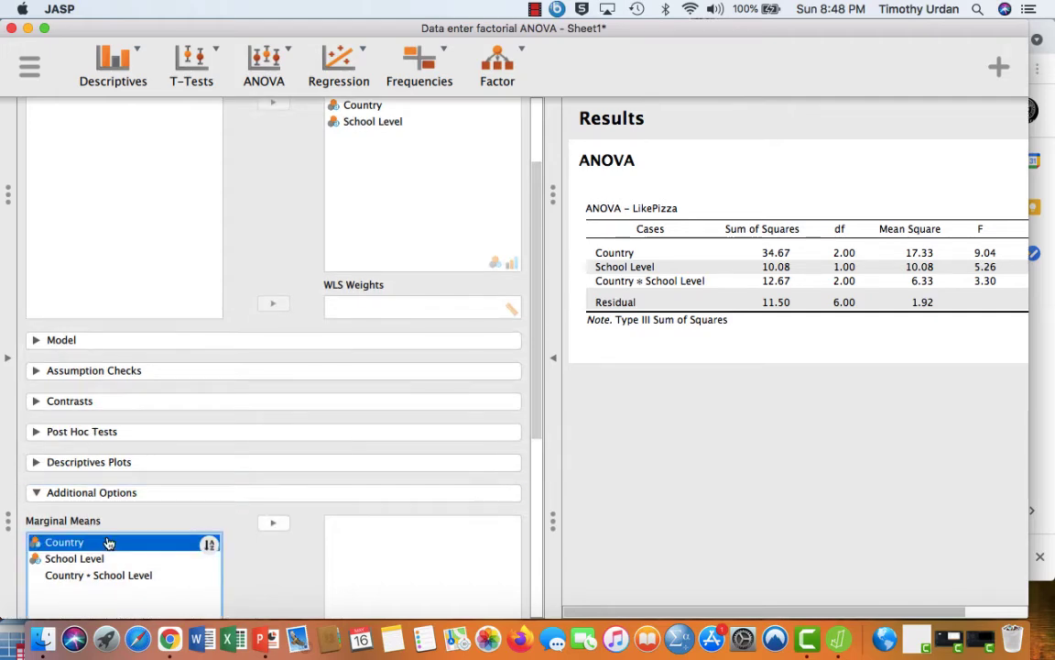
pyautogui.click(272, 522)
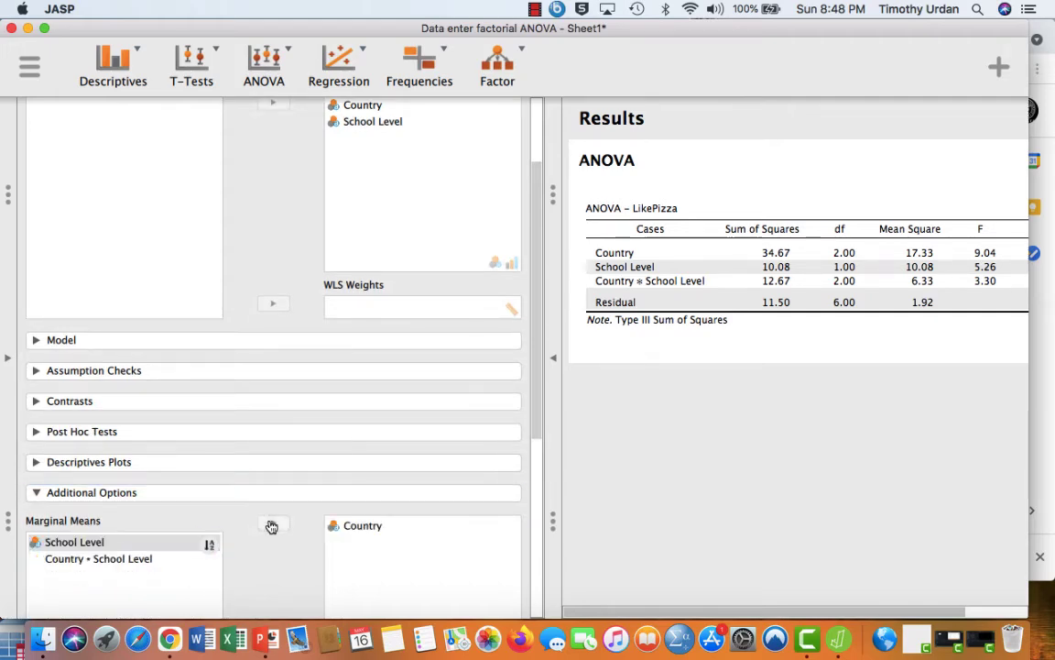
pyautogui.click(187, 544)
pyautogui.click(273, 523)
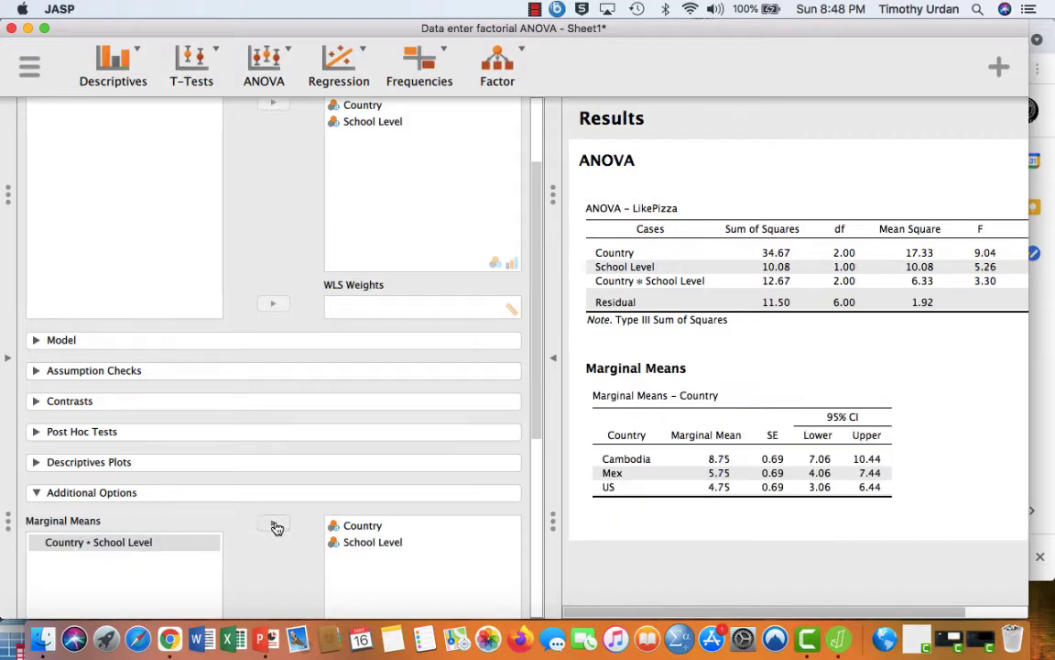
# - Examine the marginal means for Country and School Level alongside the p-values in the ANOVA table
pyautogui.scroll(-2, 638, 503)
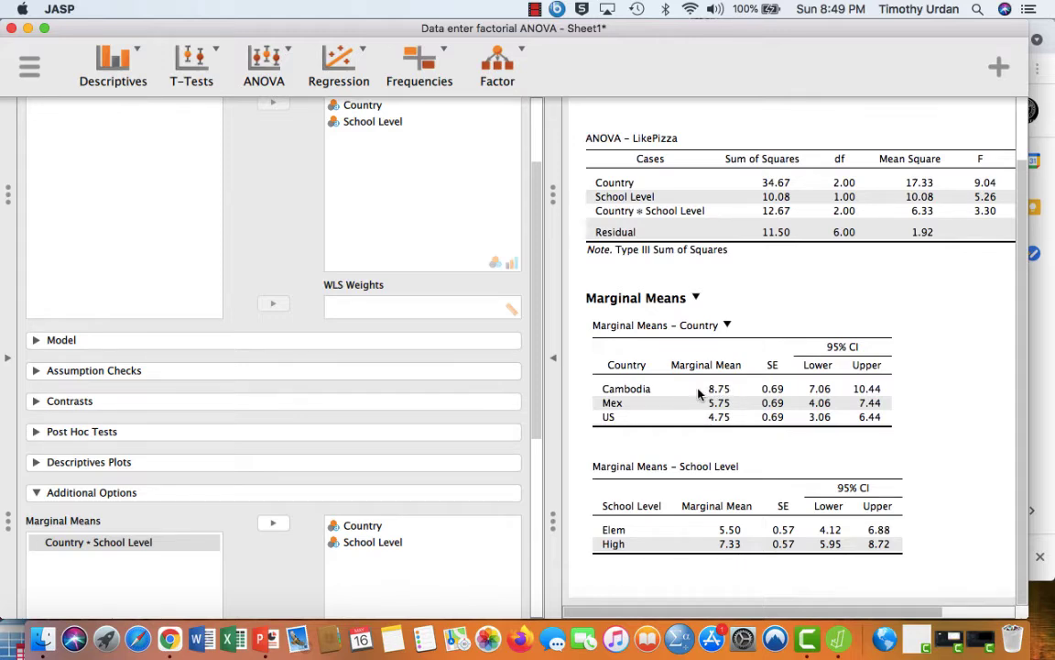
pyautogui.scroll(2, 700, 395)
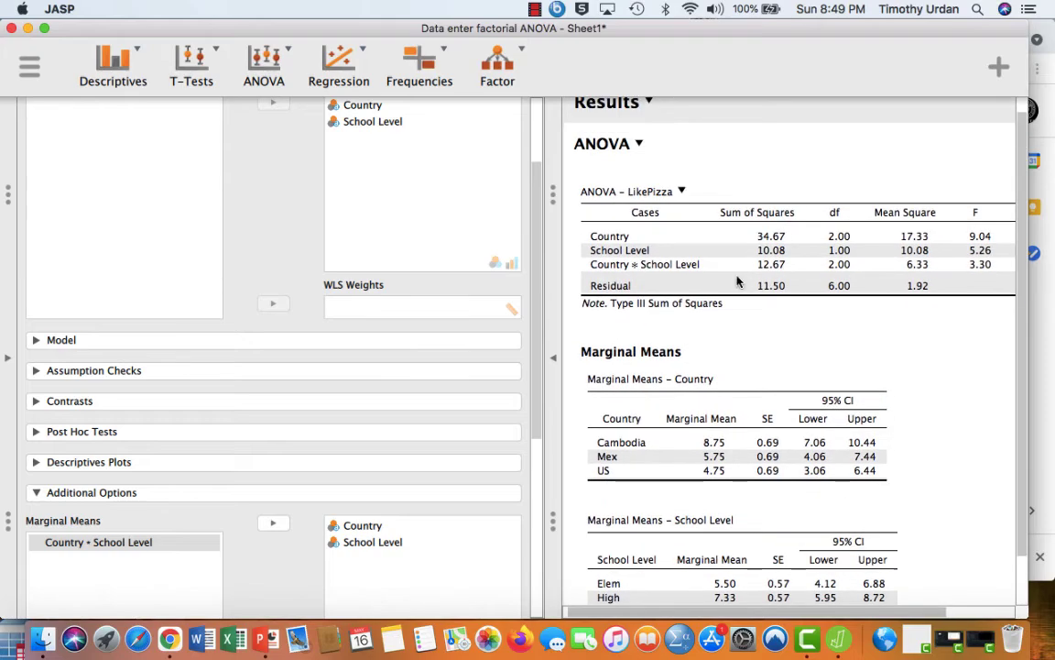
pyautogui.hscroll(3, 738, 278)
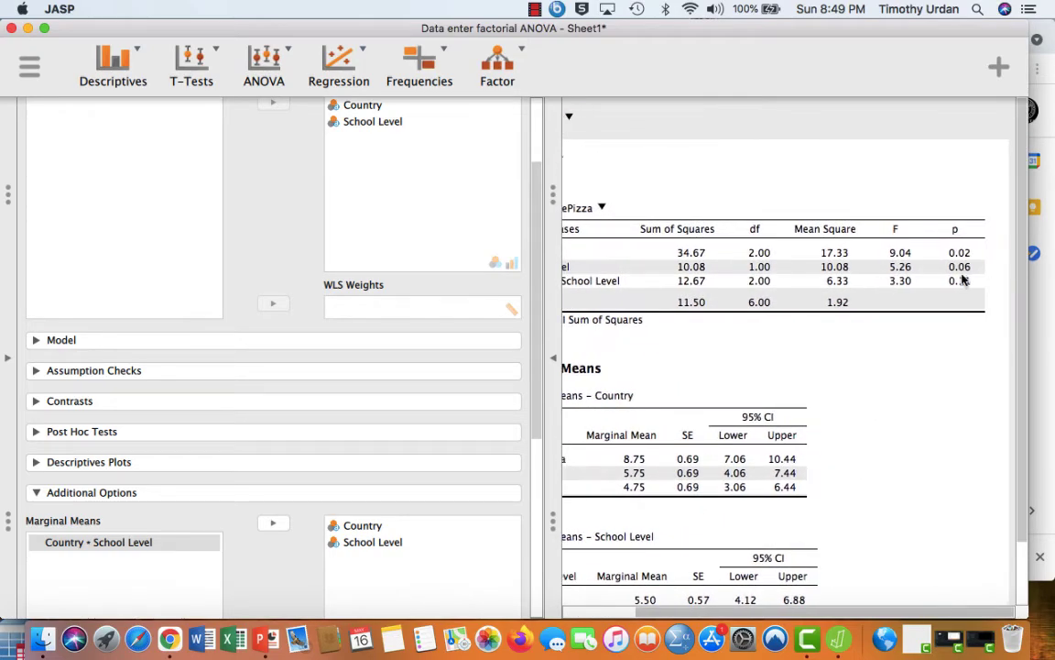
pyautogui.hscroll(-3, 952, 340)
pyautogui.scroll(-1, 952, 340)
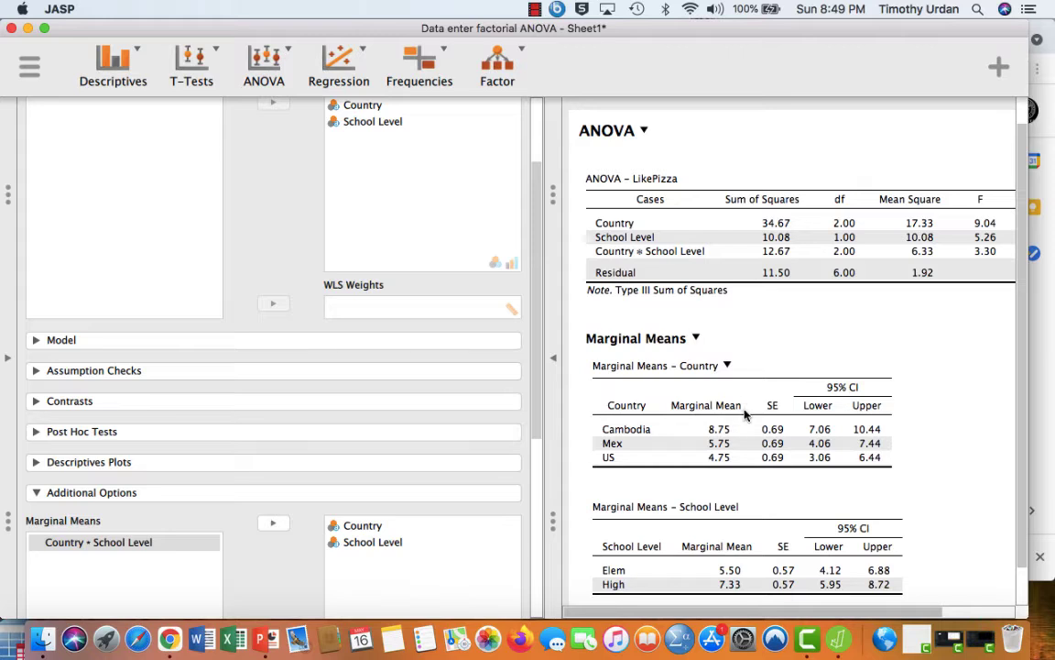
pyautogui.scroll(-2, 760, 403)
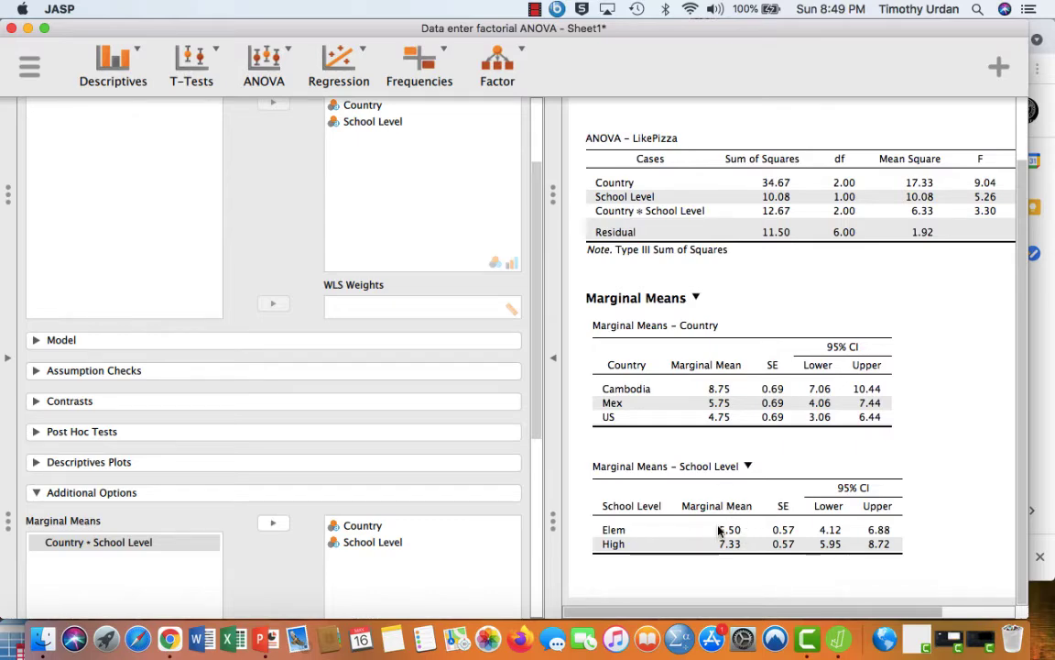
pyautogui.scroll(3, 785, 507)
pyautogui.hscroll(2, 784, 507)
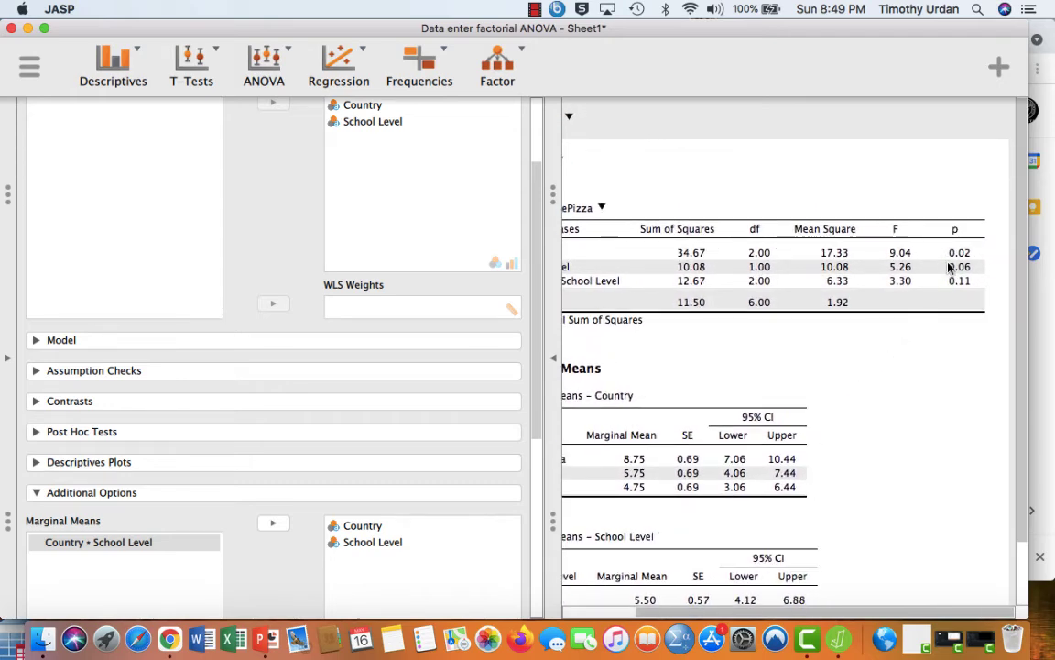
pyautogui.scroll(-3, 913, 424)
pyautogui.hscroll(-2, 912, 425)
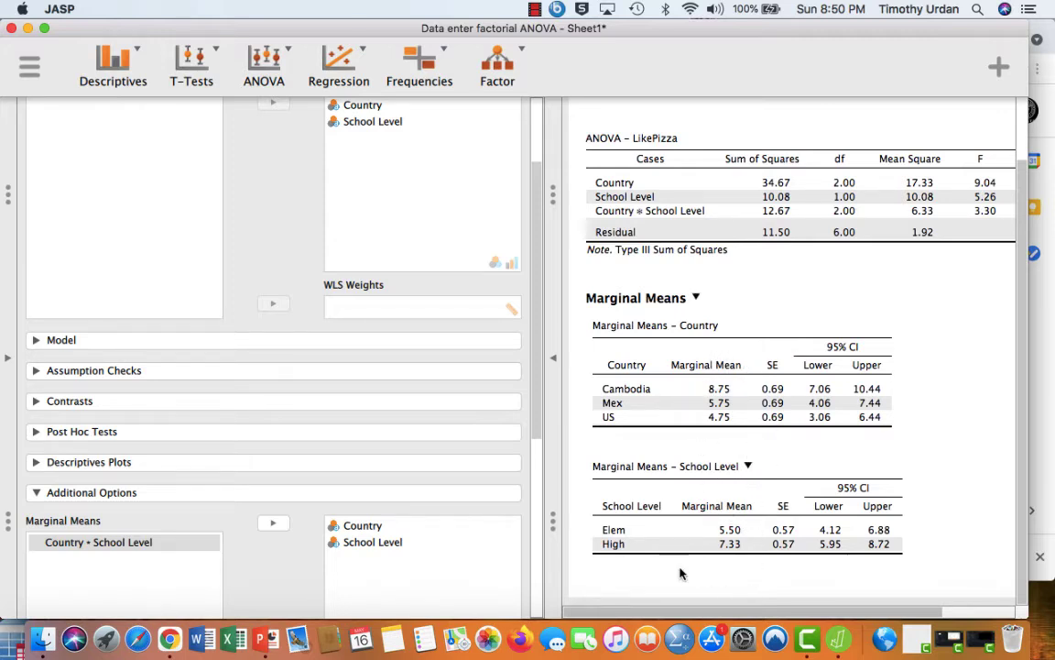
# - Enable descriptive statistics for the ANOVA and review the LikePizza descriptives table
pyautogui.scroll(-3, 440, 438)
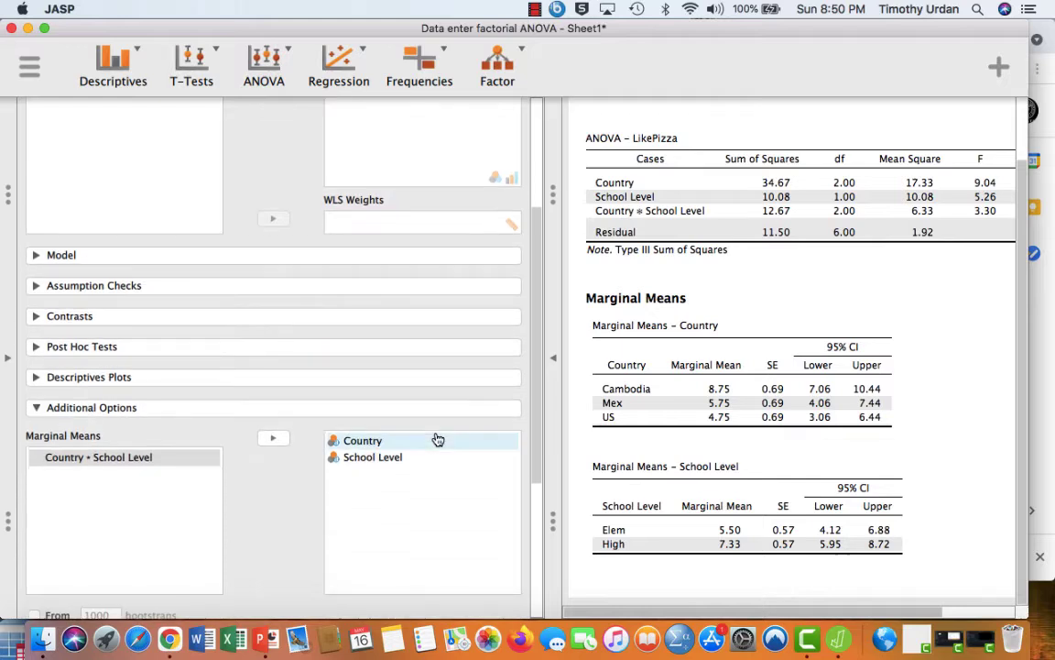
pyautogui.moveTo(534, 396); pyautogui.dragTo(537, 532)
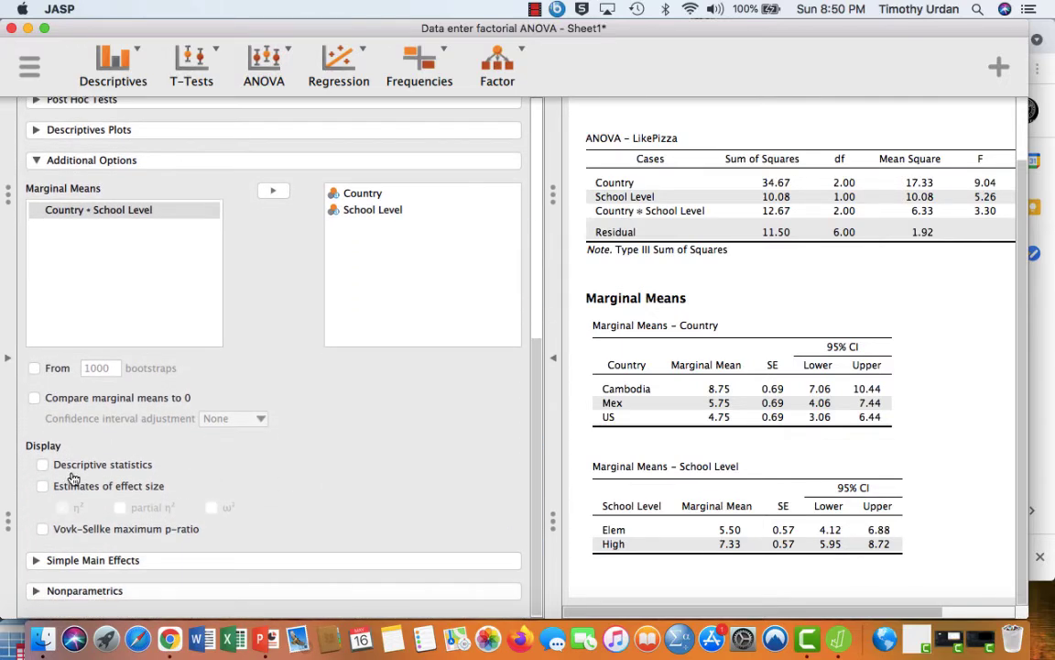
pyautogui.click(43, 464)
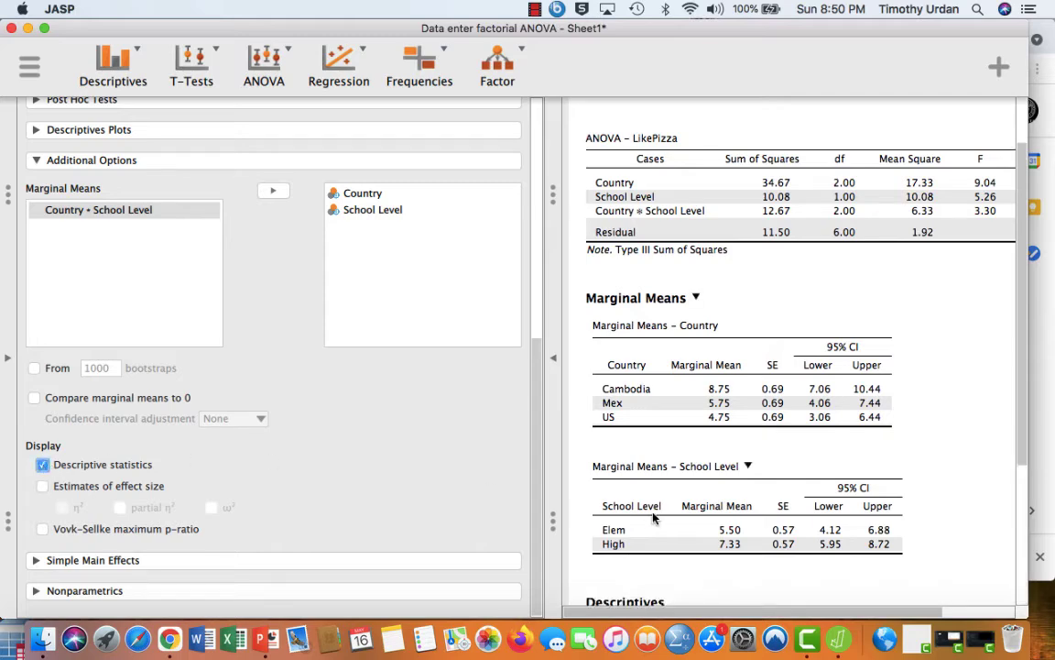
pyautogui.scroll(-5, 653, 518)
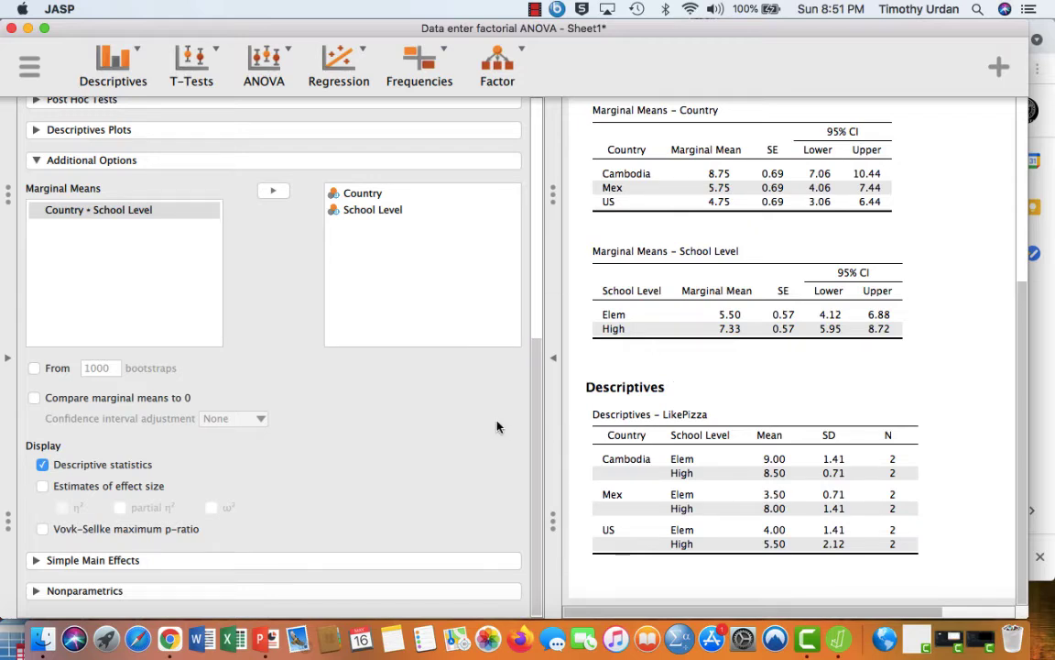
# - Create a descriptives plot with Country on the horizontal axis and School Level as separate lines, and view it
pyautogui.scroll(2, 497, 426)
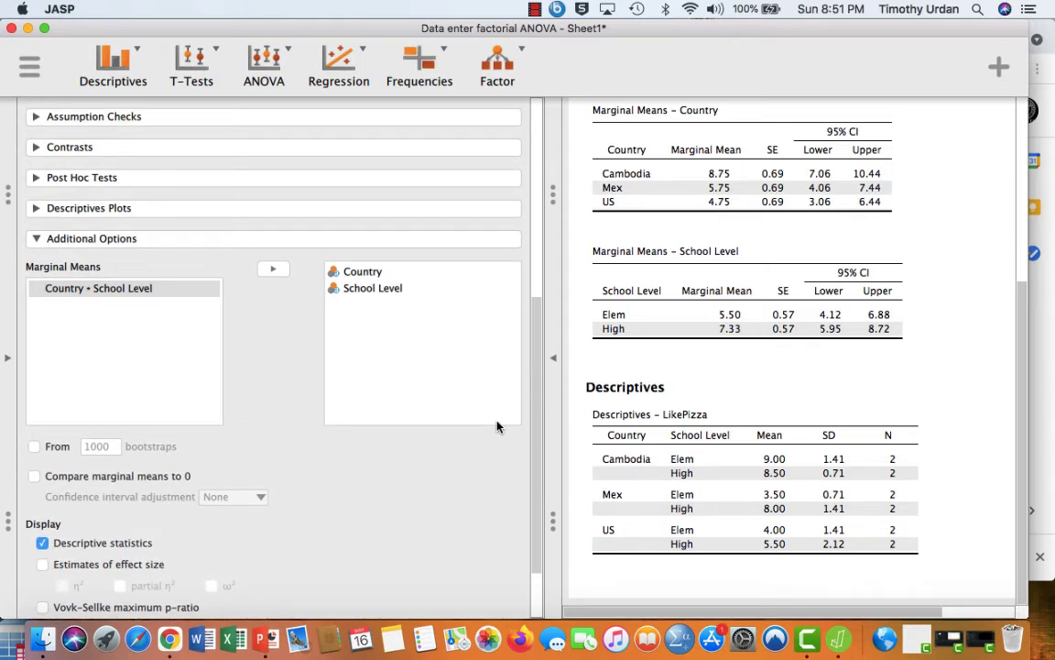
pyautogui.scroll(1, 356, 447)
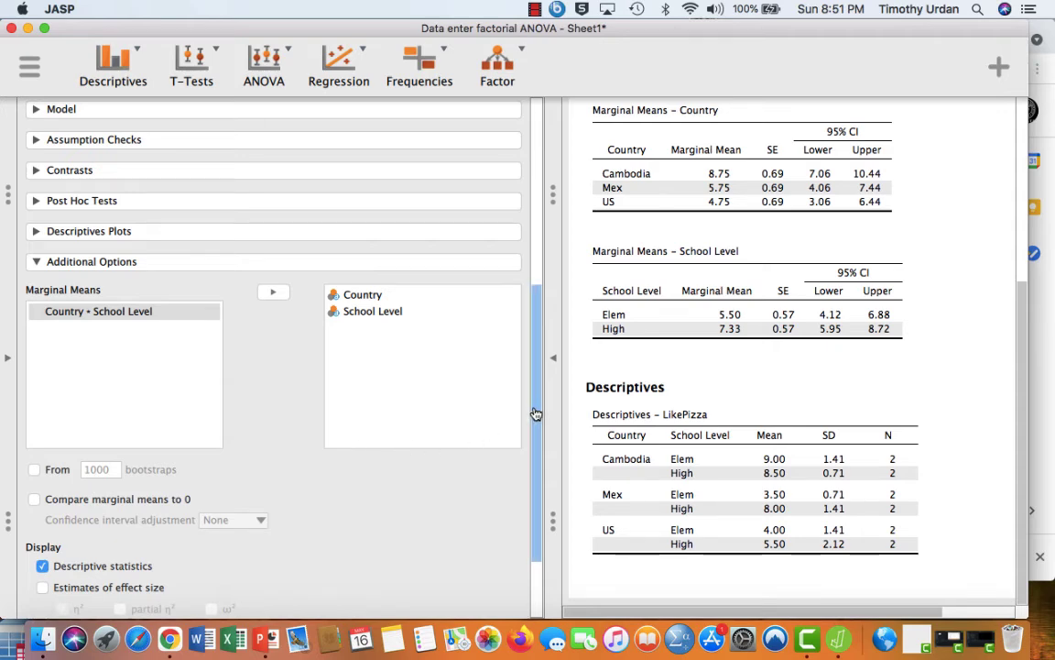
pyautogui.moveTo(536, 415); pyautogui.dragTo(513, 394)
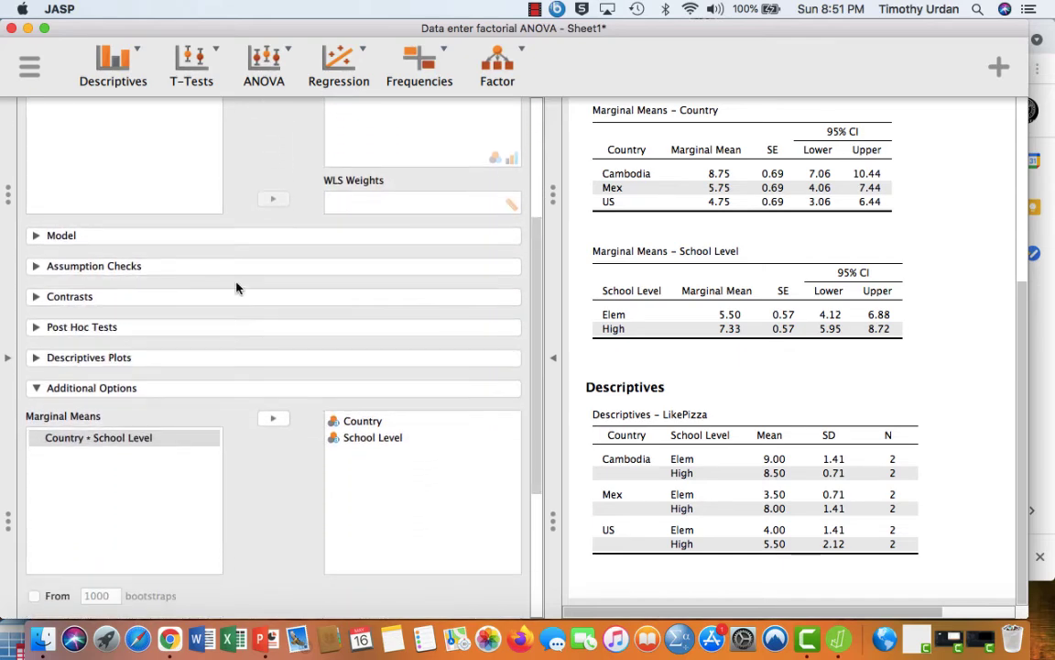
pyautogui.click(34, 361)
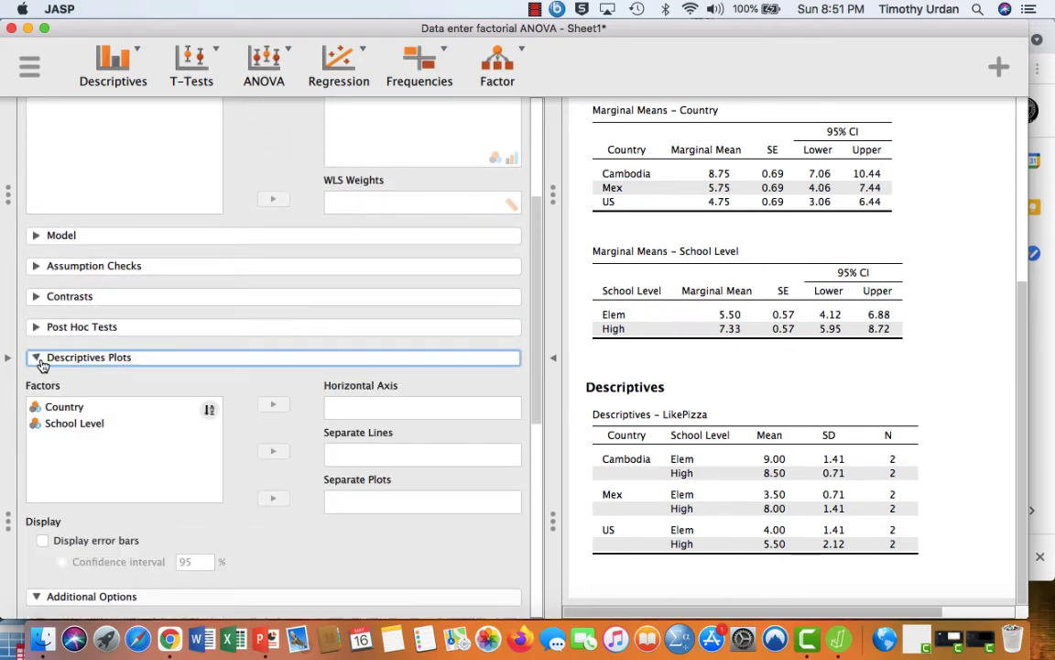
pyautogui.click(146, 408)
pyautogui.click(274, 406)
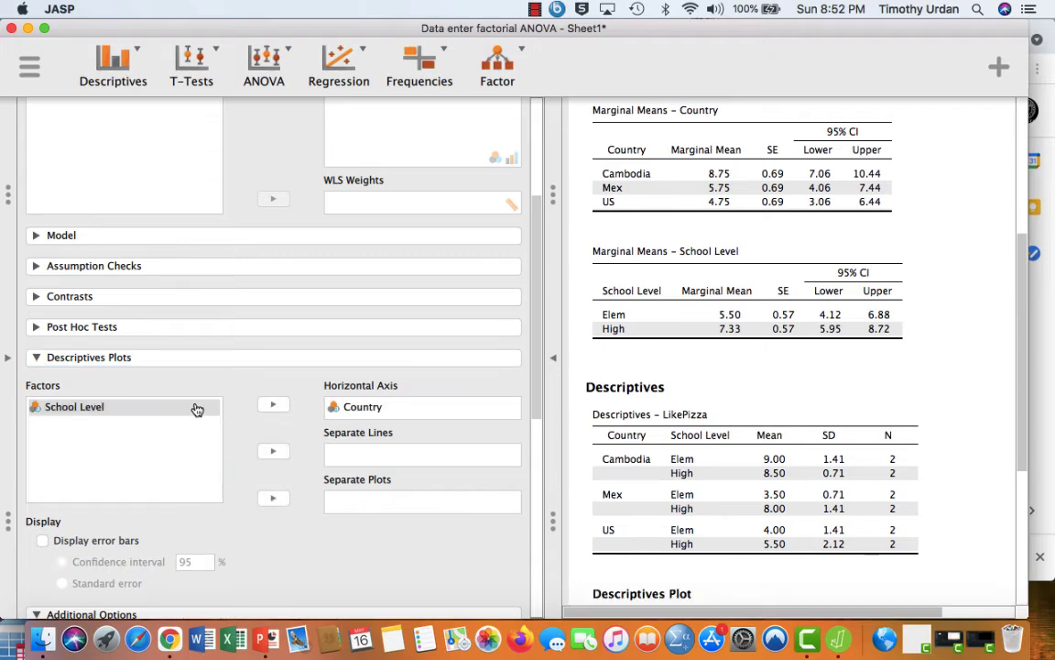
pyautogui.click(197, 408)
pyautogui.click(273, 453)
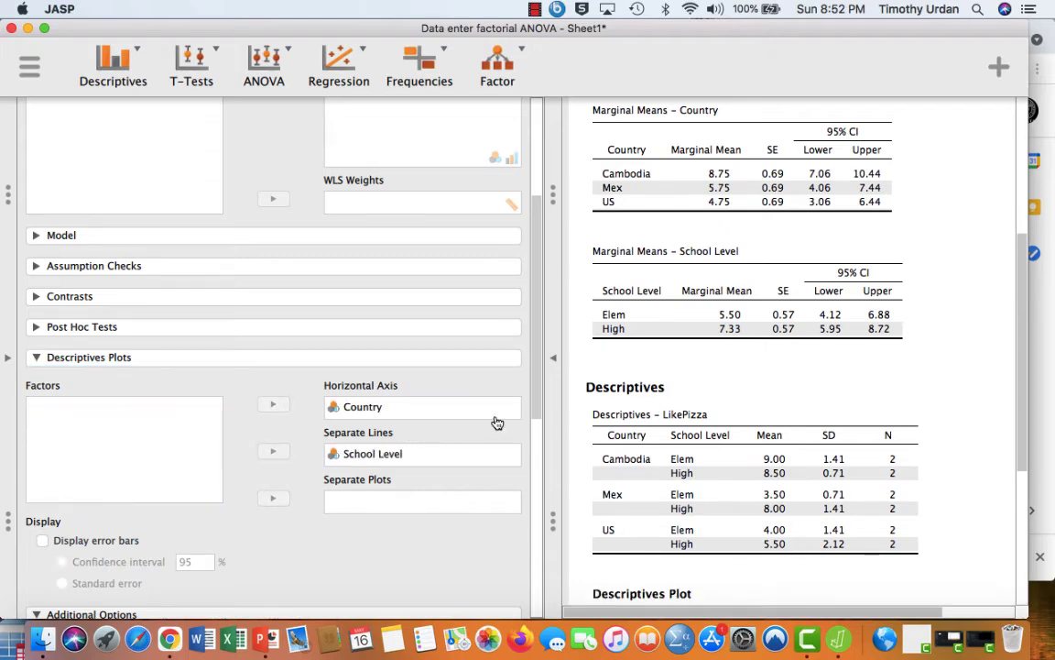
pyautogui.scroll(-3, 659, 360)
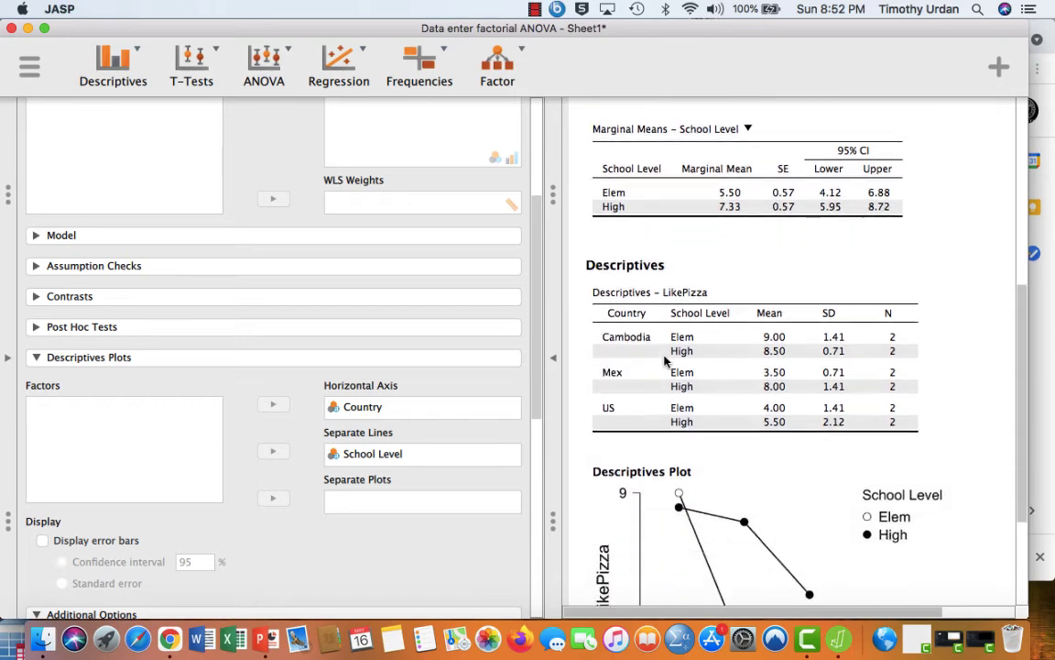
pyautogui.scroll(-4, 664, 360)
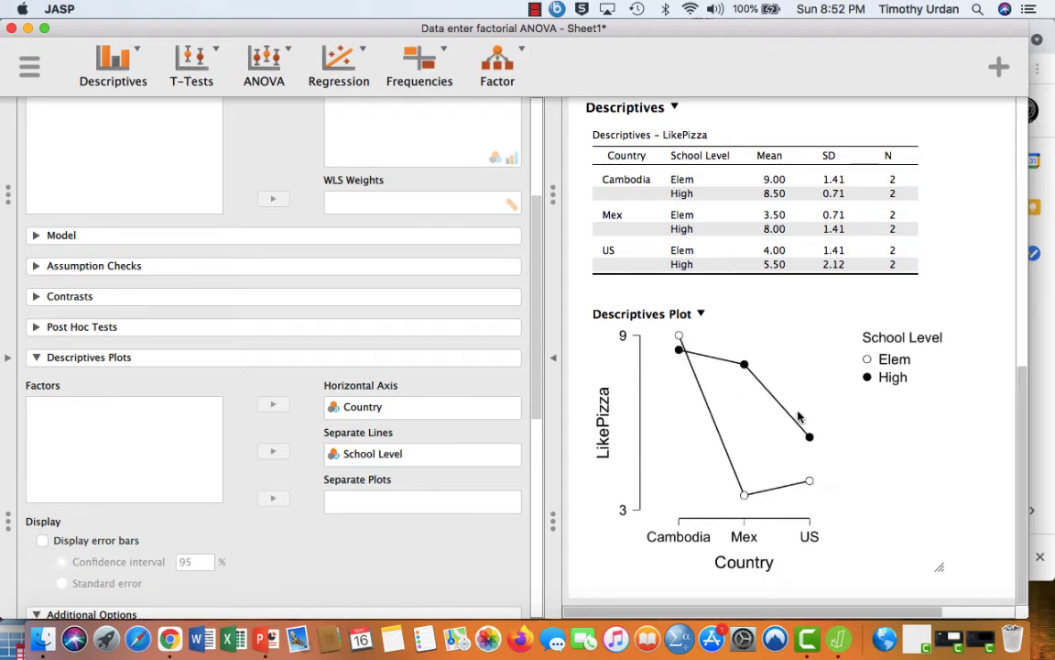
# - Swap the descriptives plot factors to School Level on the horizontal axis and Country as separate lines, and view the plot at full width
pyautogui.click(438, 412)
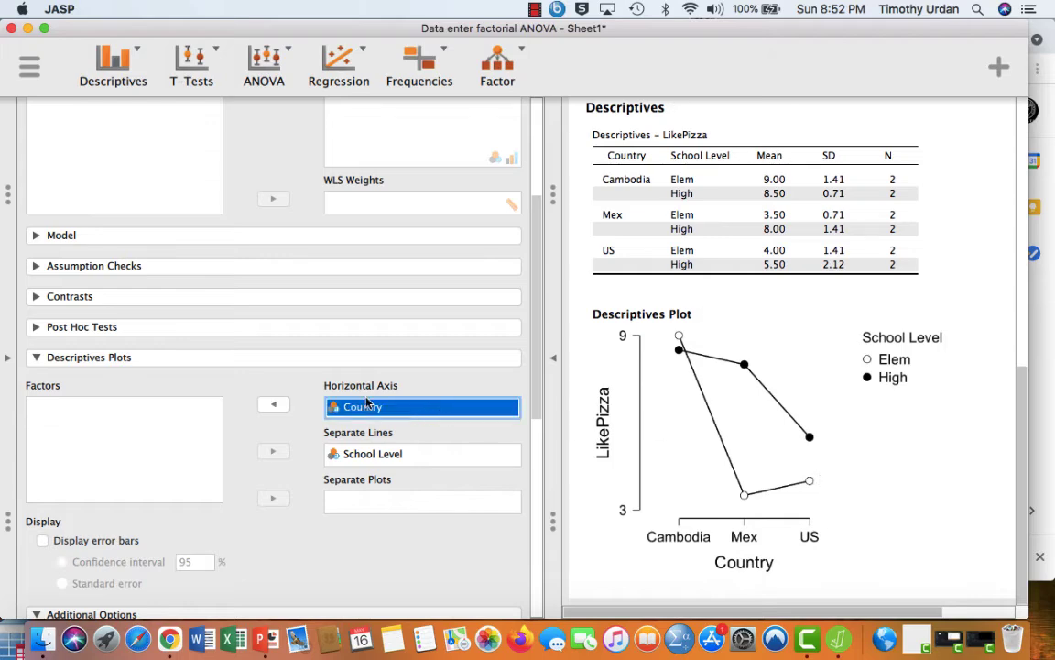
pyautogui.click(272, 404)
pyautogui.click(352, 455)
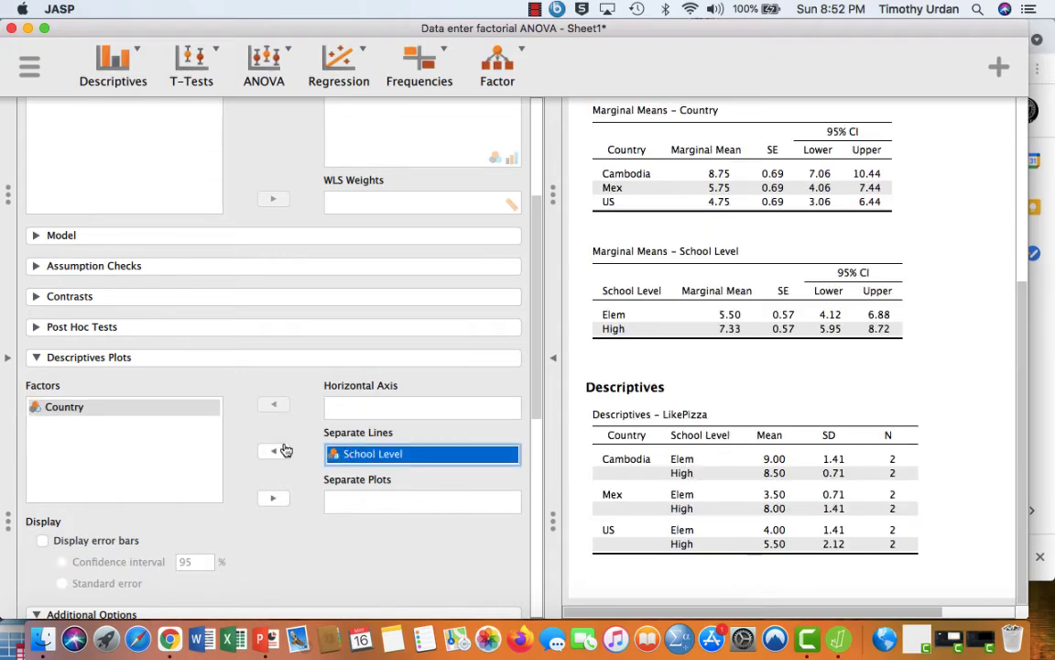
pyautogui.click(272, 451)
pyautogui.click(187, 423)
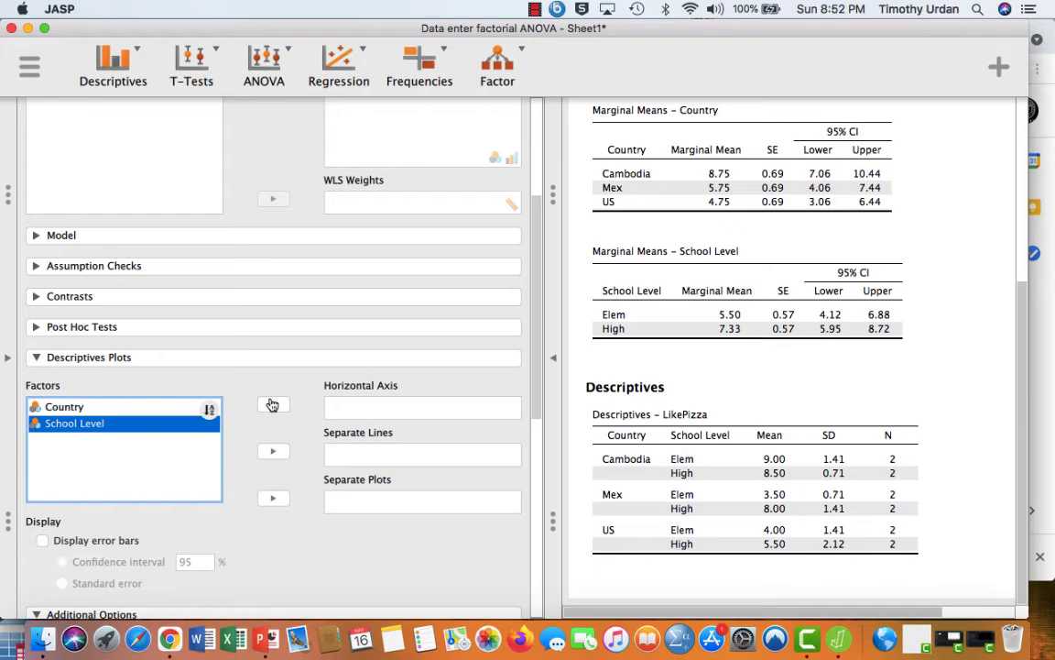
pyautogui.click(272, 404)
pyautogui.click(203, 406)
pyautogui.click(272, 454)
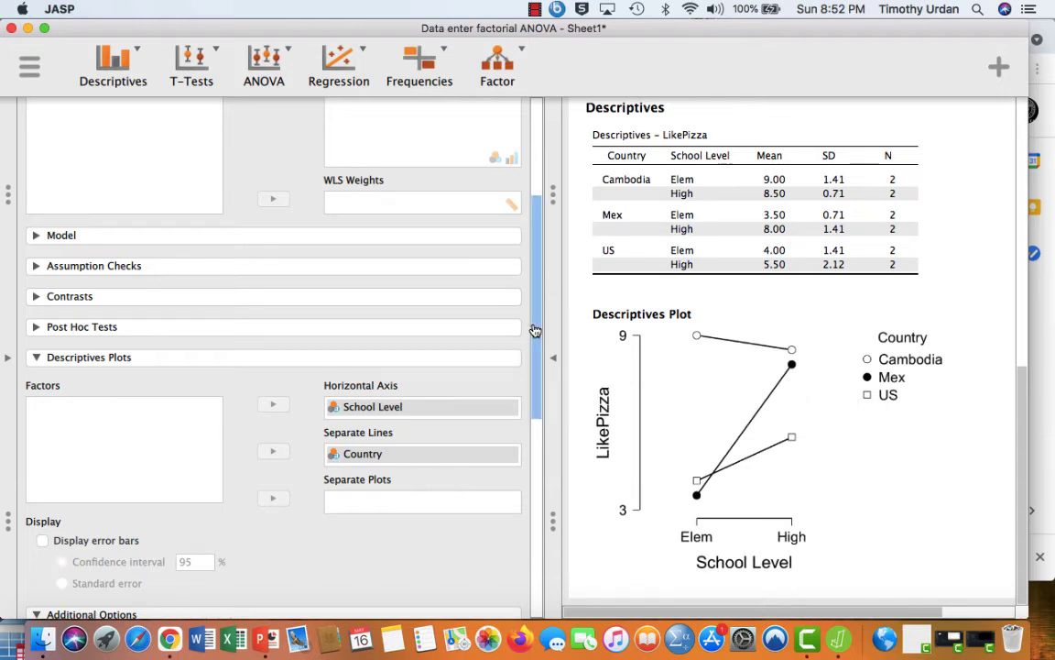
pyautogui.scroll(-3, 535, 330)
pyautogui.click(554, 357)
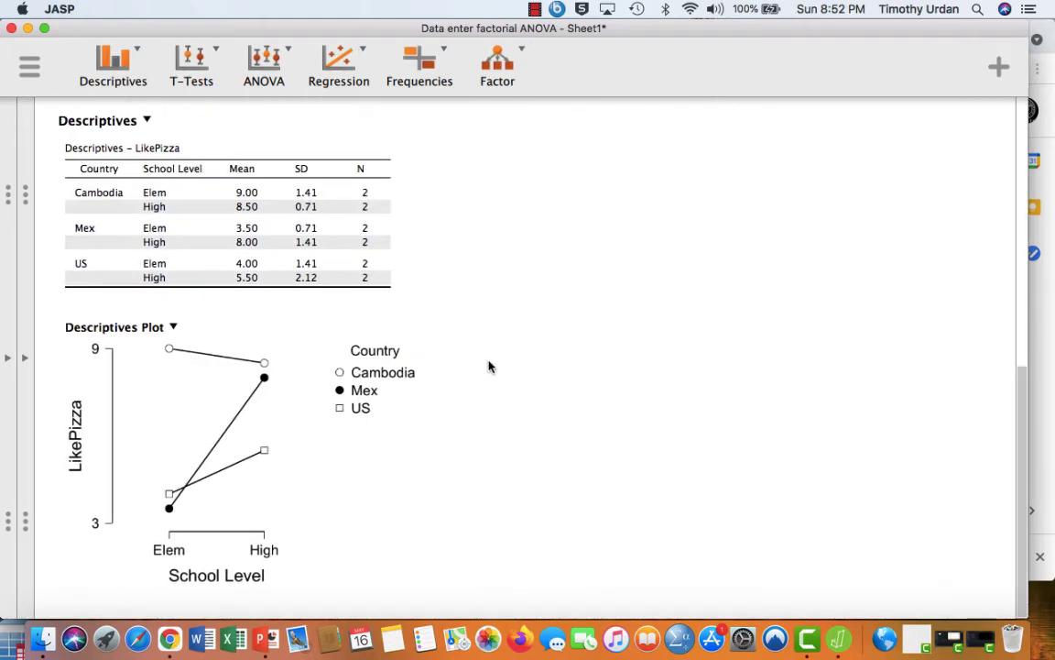
# - Set up simple main effects with Country as the simple effect factor and School Level as the first moderator factor
pyautogui.click(9, 357)
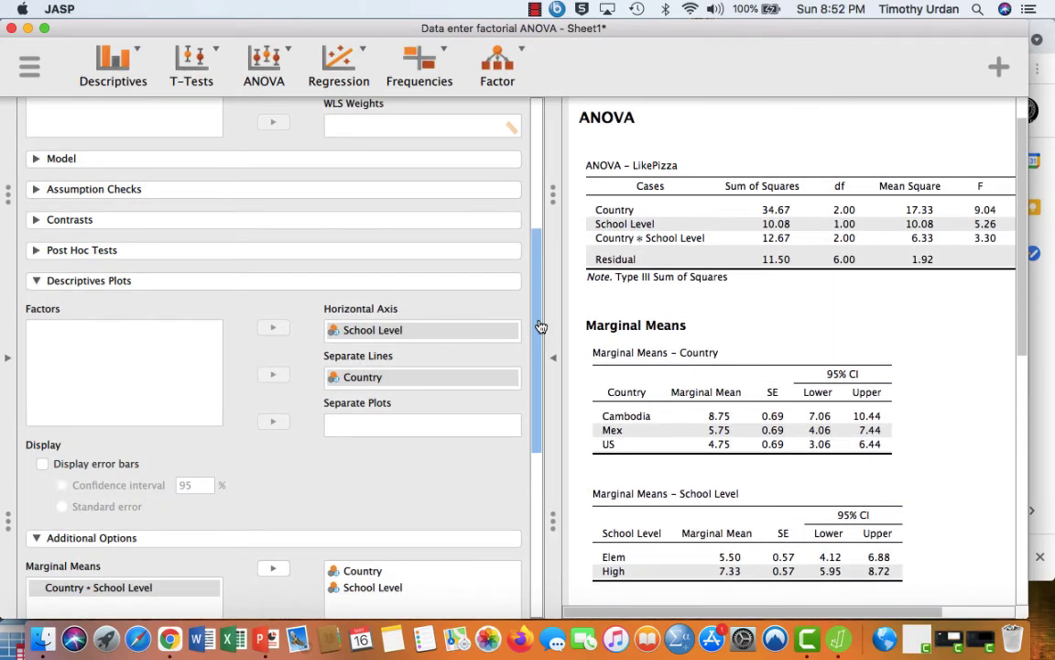
pyautogui.moveTo(535, 388); pyautogui.dragTo(537, 552)
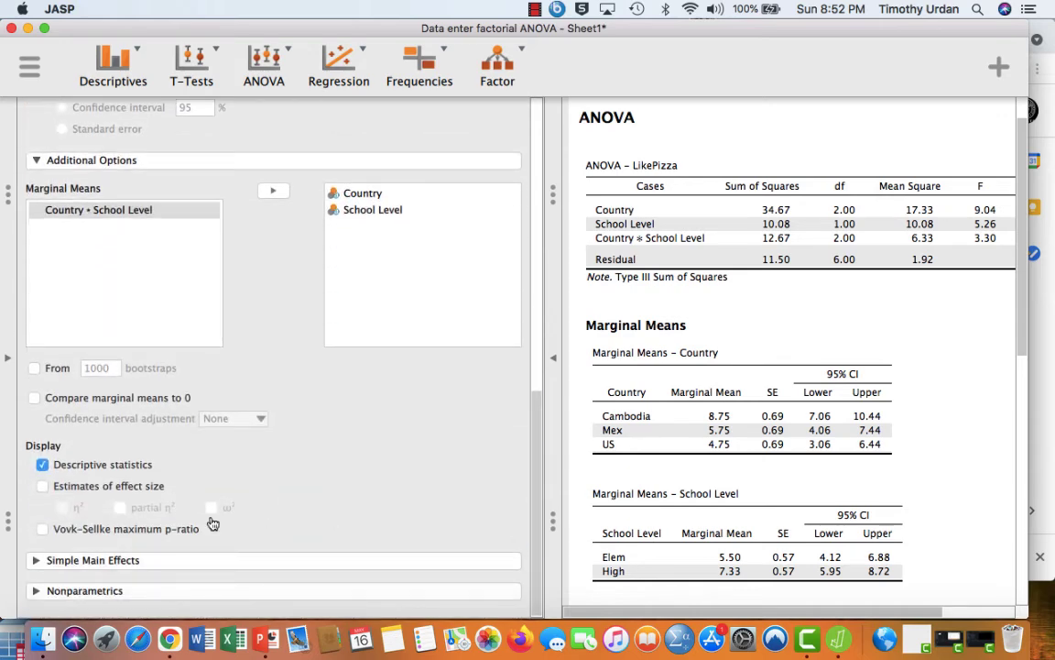
pyautogui.click(41, 563)
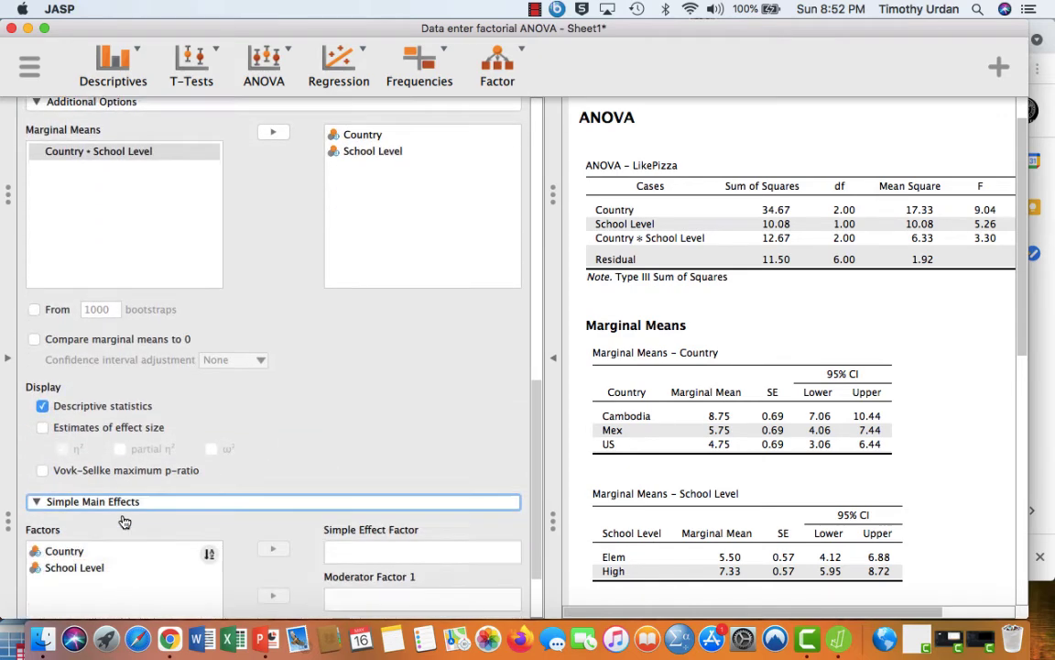
pyautogui.click(124, 521)
pyautogui.click(273, 519)
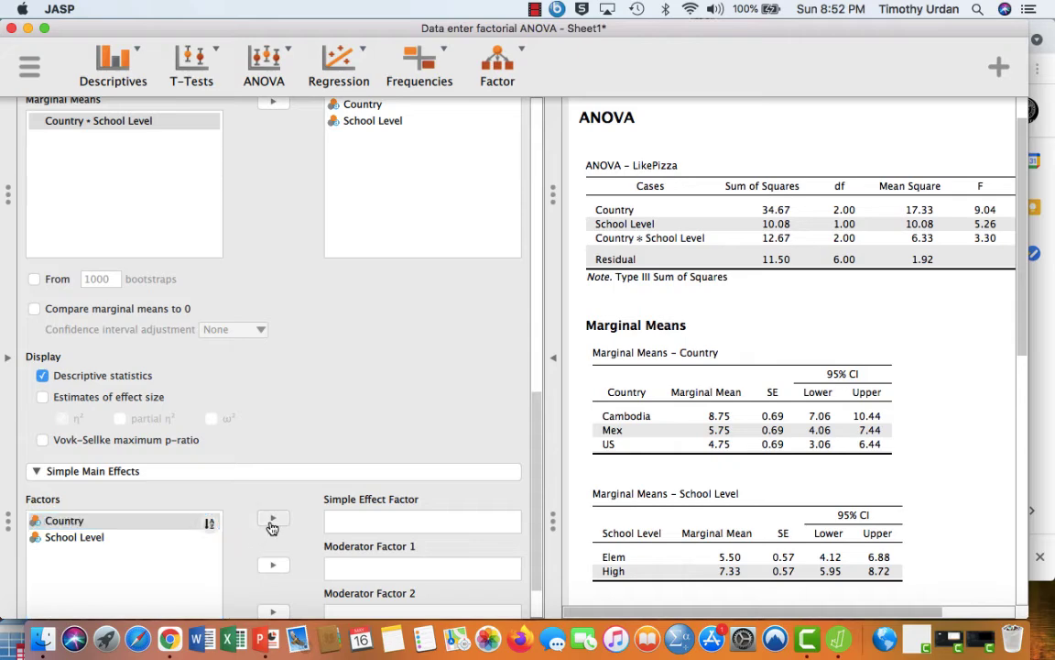
pyautogui.click(157, 524)
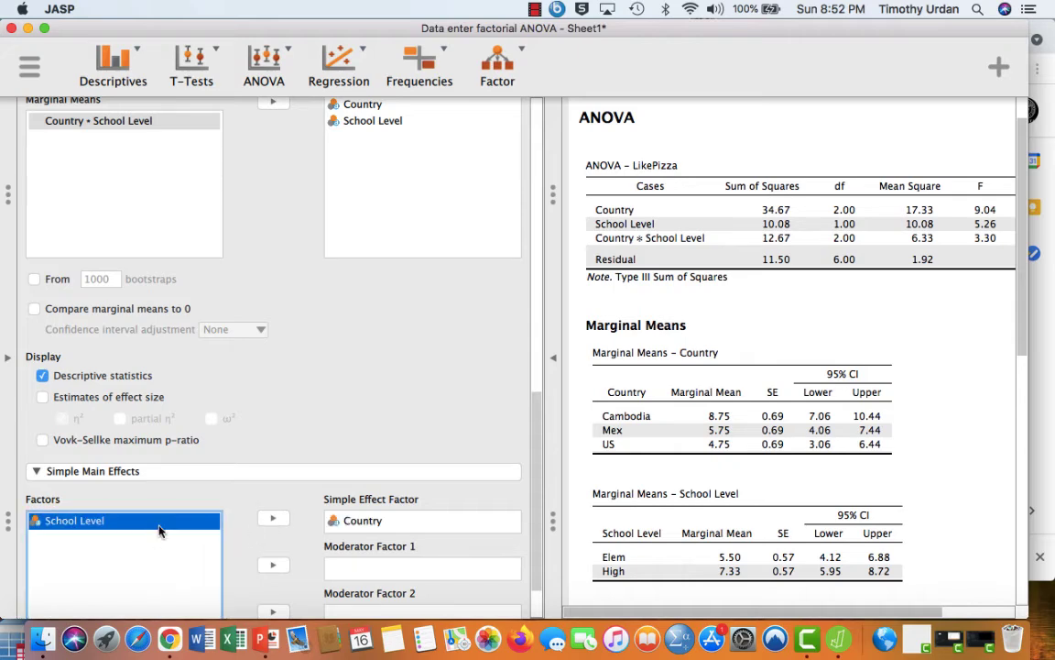
pyautogui.click(273, 565)
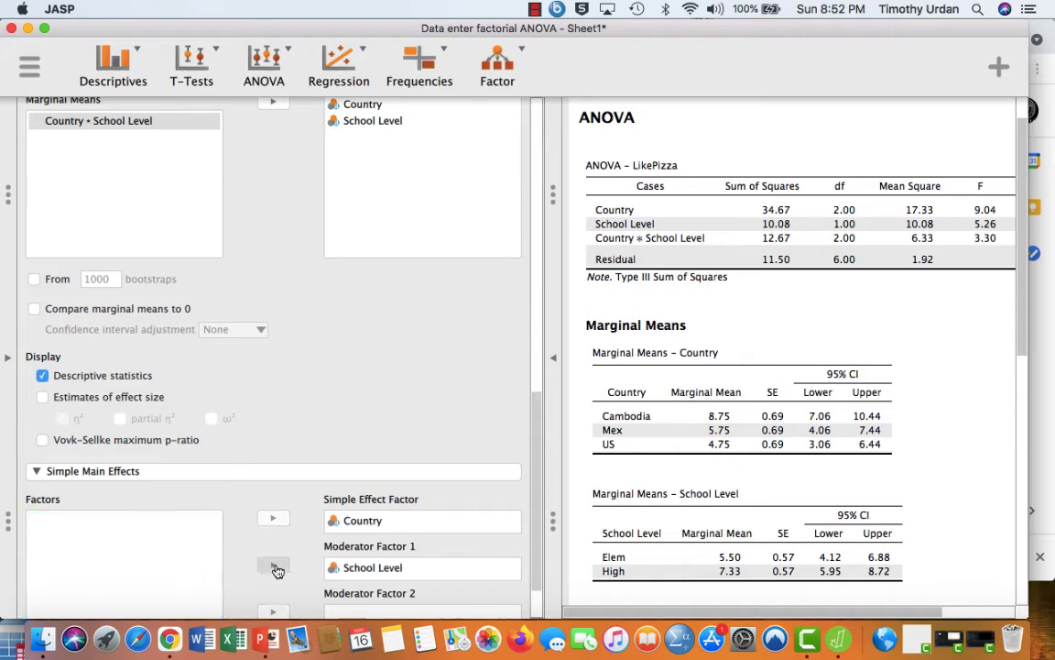
# - Examine the simple main effects of Country at each School Level alongside the LikePizza descriptives
pyautogui.click(558, 414)
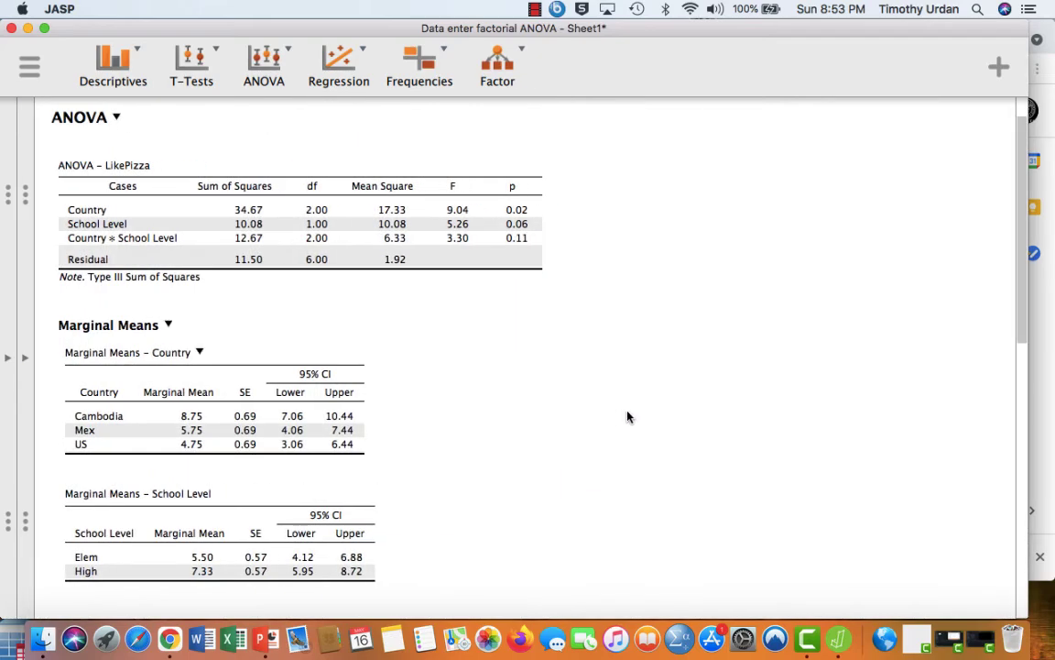
pyautogui.scroll(-5, 627, 417)
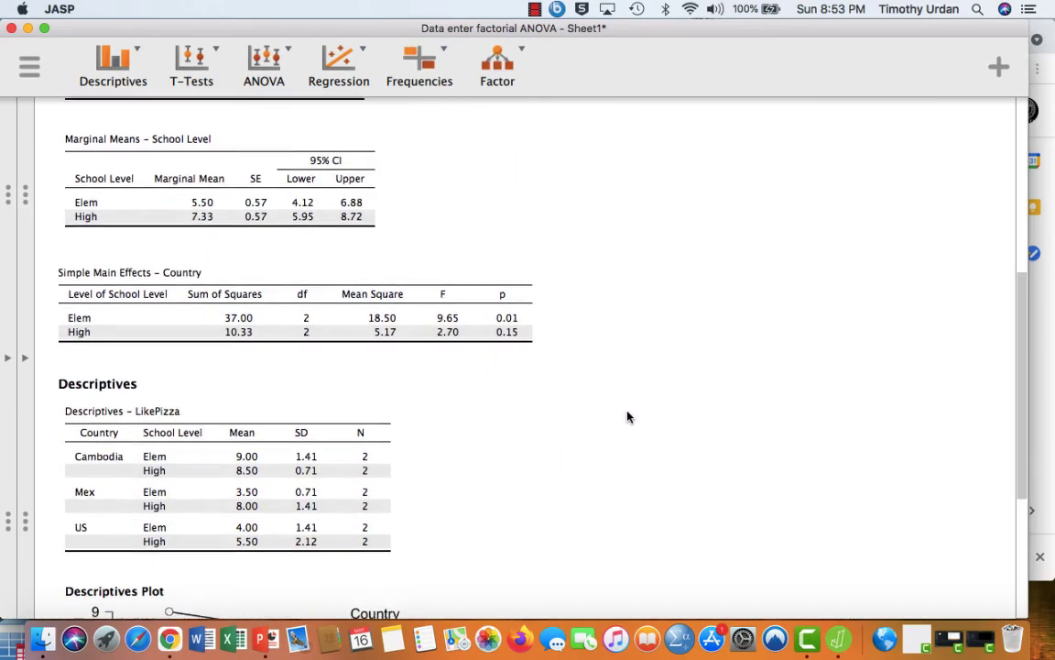
pyautogui.scroll(-1, 627, 416)
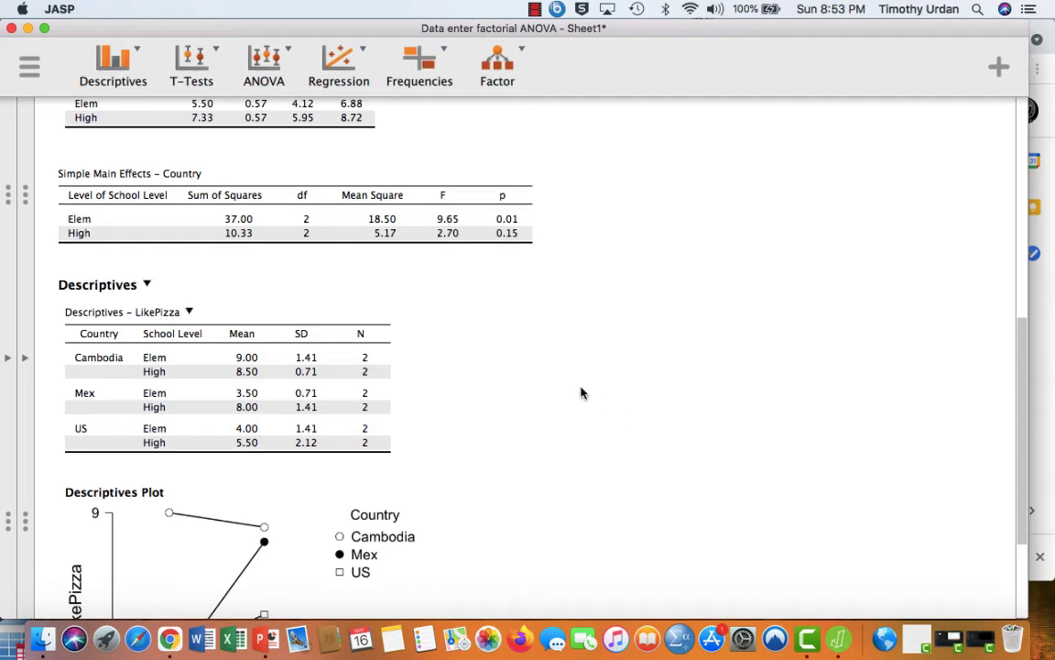
pyautogui.scroll(3, 533, 357)
pyautogui.scroll(1, 533, 357)
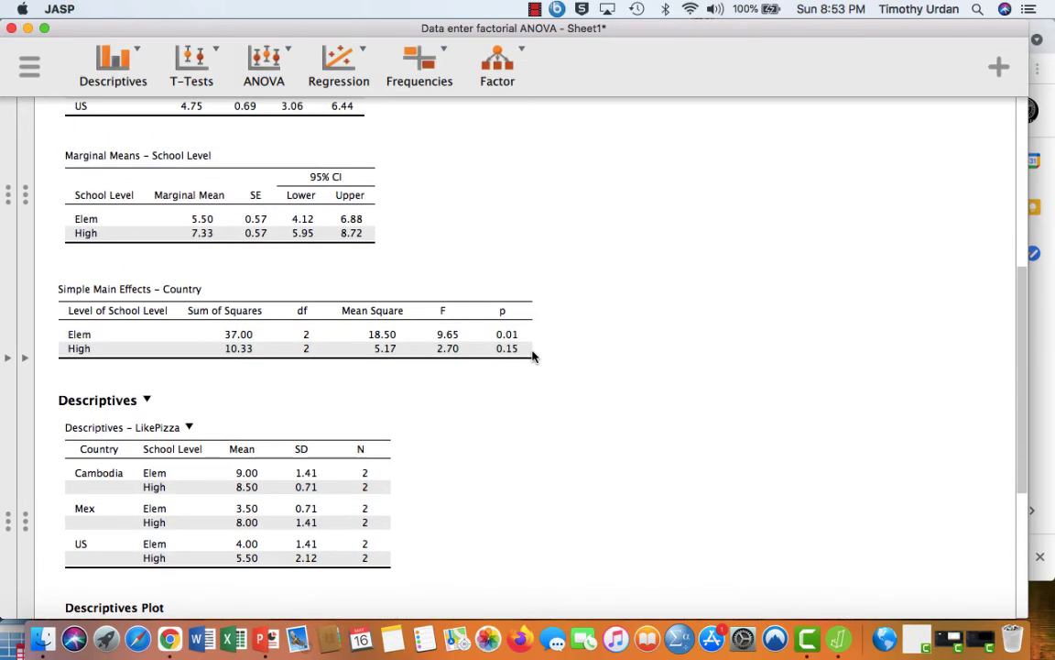
pyautogui.scroll(-1, 380, 327)
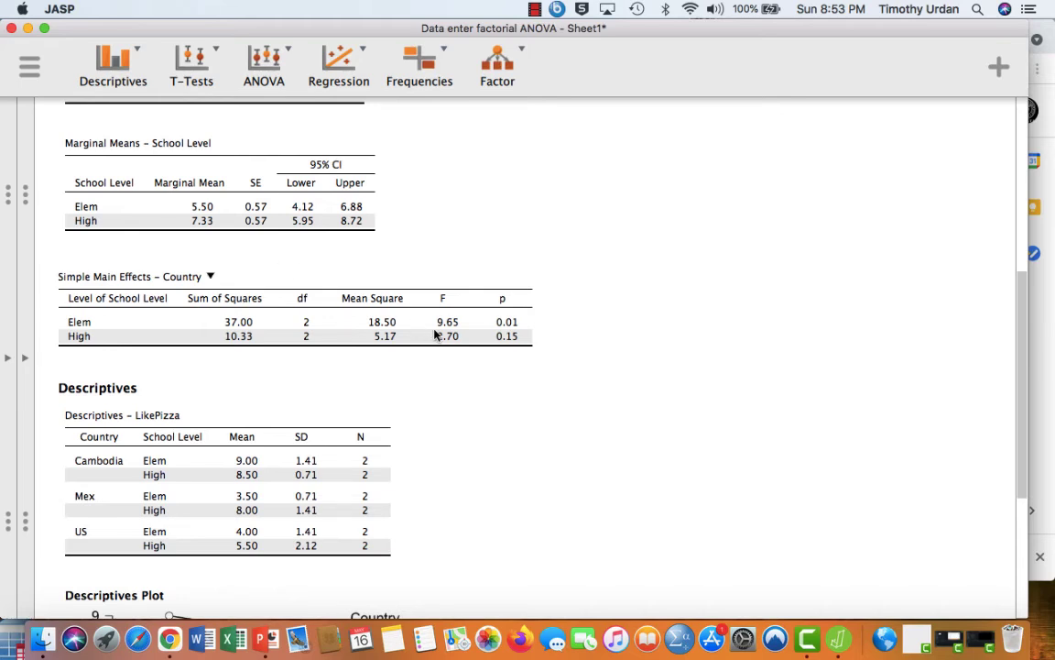
# - Swap the simple main effects so School Level is the simple effect factor and Country is the first moderator factor
pyautogui.click(27, 363)
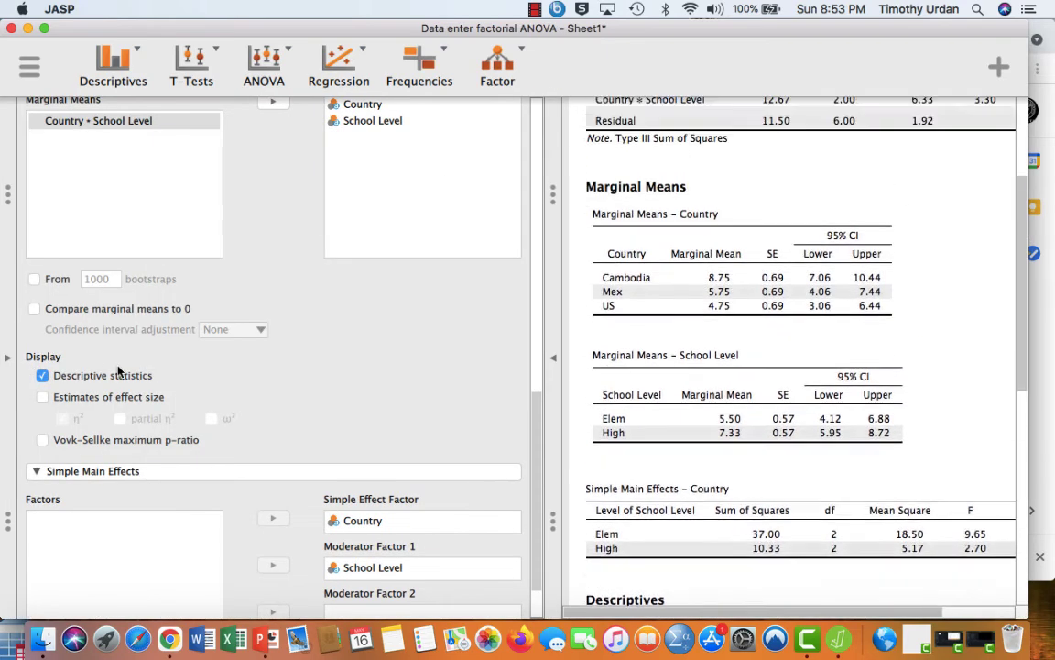
pyautogui.click(330, 520)
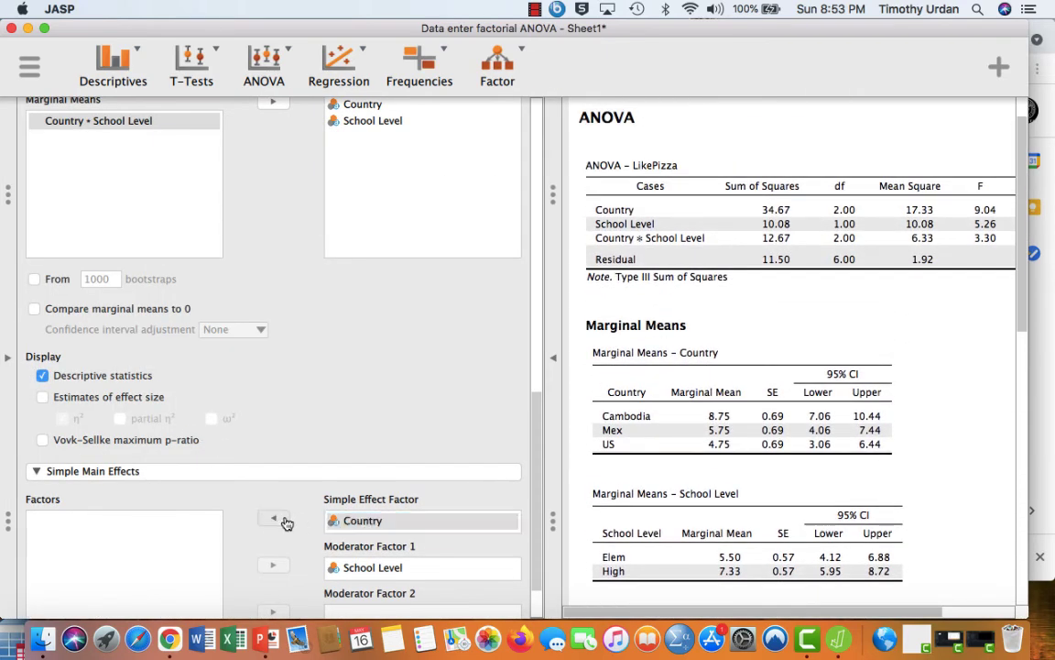
pyautogui.click(273, 518)
pyautogui.click(347, 567)
pyautogui.click(274, 566)
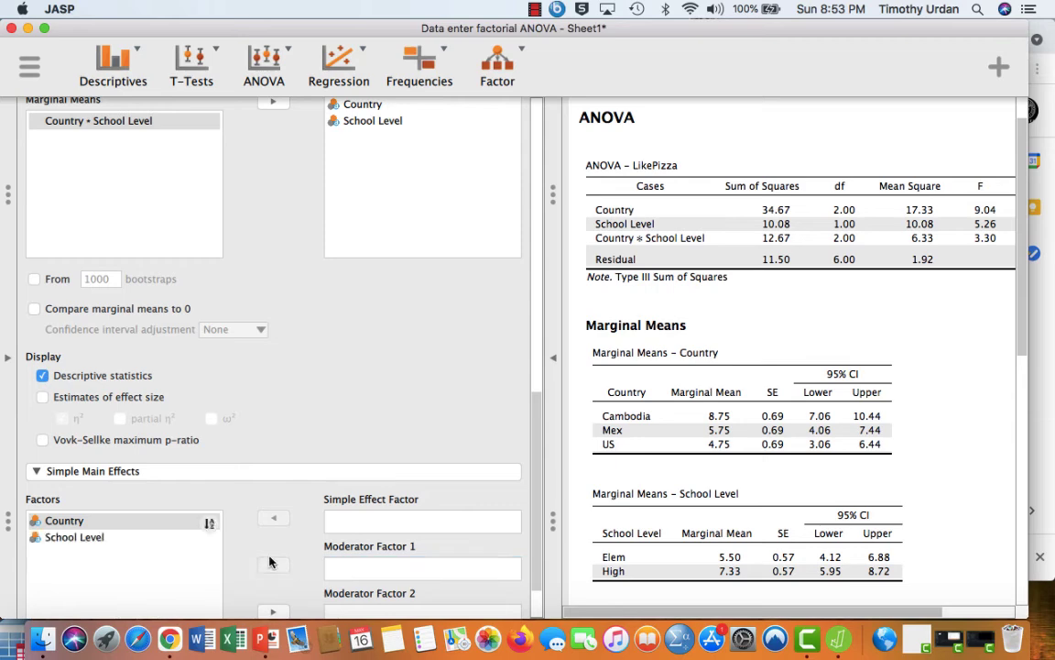
pyautogui.click(181, 538)
pyautogui.click(278, 522)
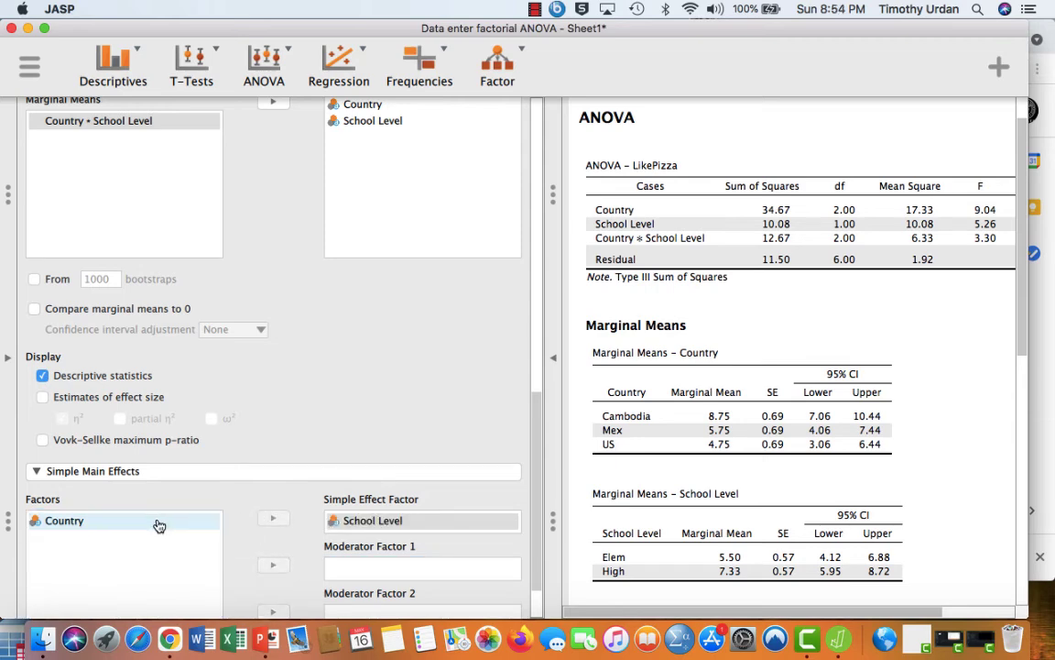
pyautogui.click(157, 521)
pyautogui.click(273, 565)
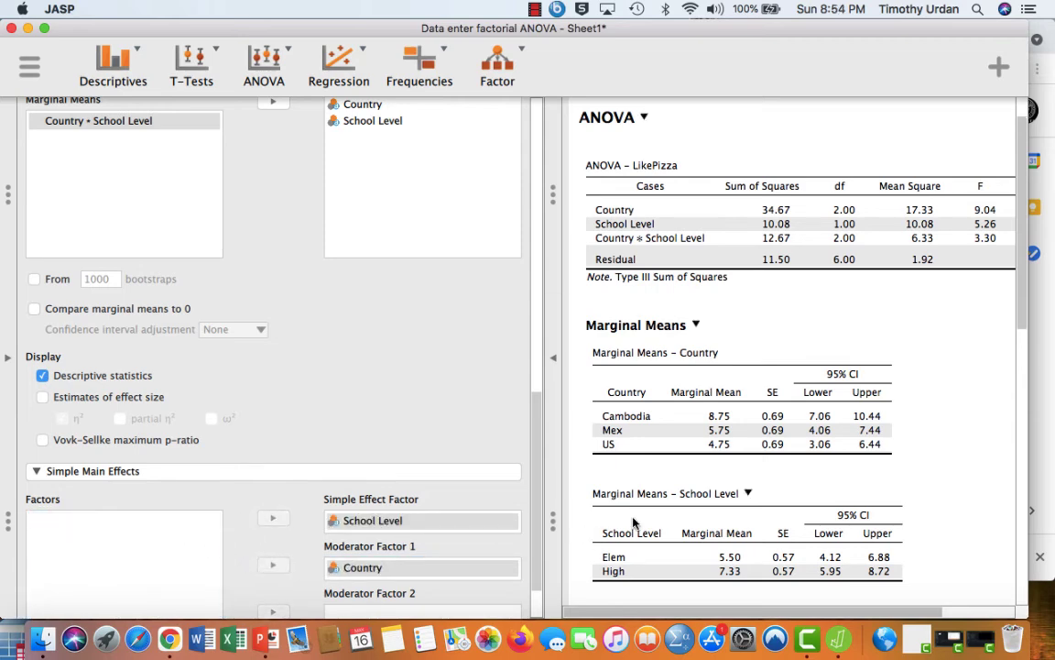
# - Examine the simple main effects of School Level for each country, including the p-values
pyautogui.scroll(-3, 661, 454)
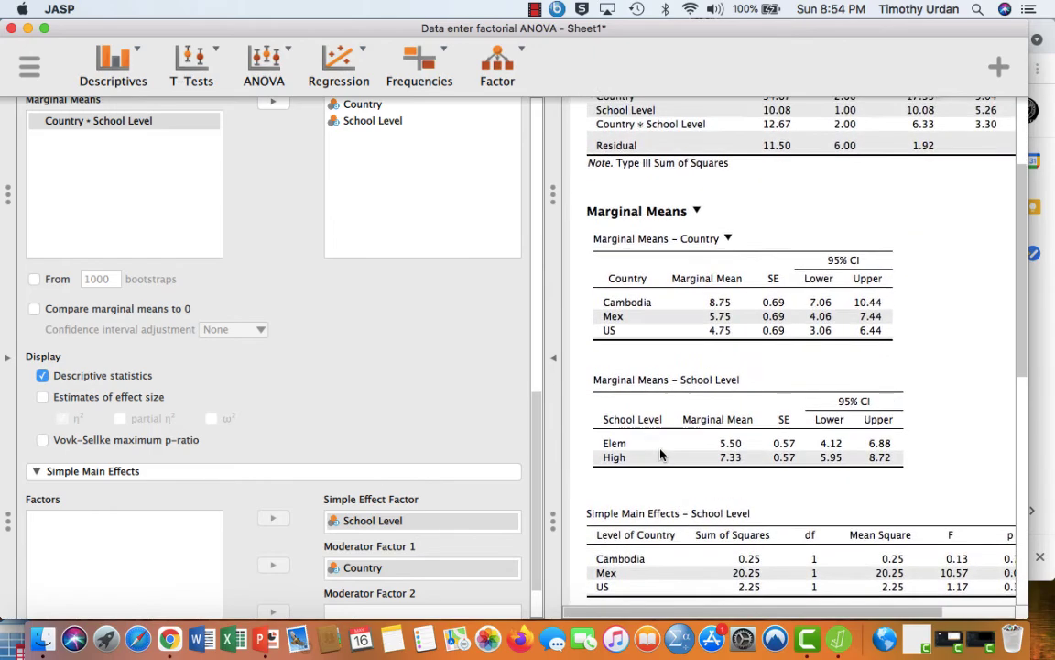
pyautogui.scroll(-3, 662, 454)
pyautogui.scroll(-2, 661, 455)
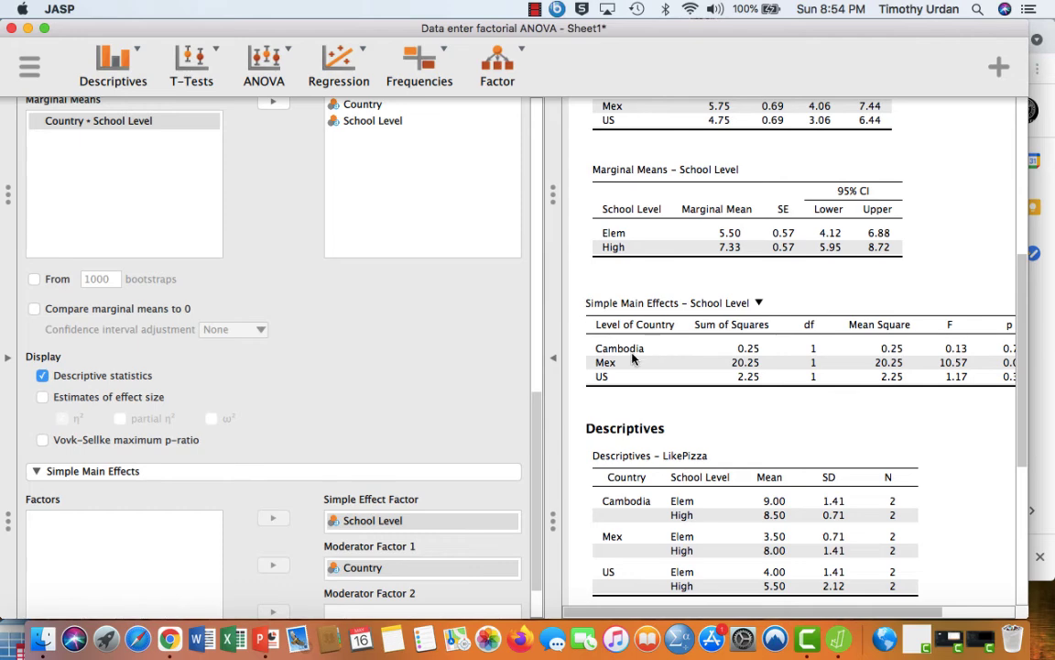
pyautogui.click(553, 357)
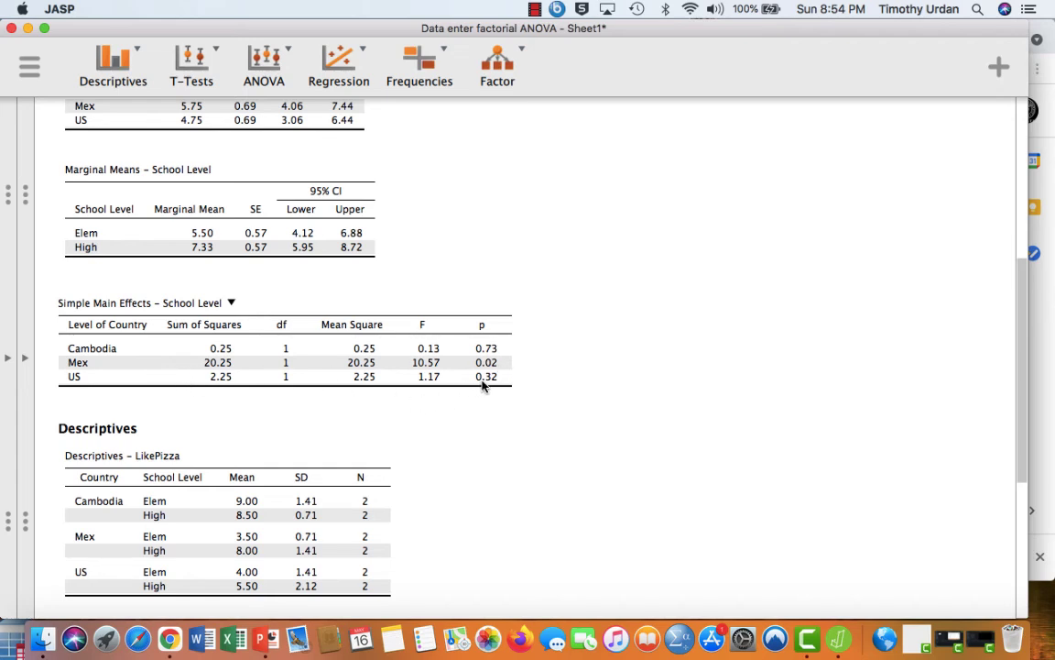
# - Compare the simple main effects with the ANOVA table, marginal means, descriptives and descriptives plot
pyautogui.scroll(10, 482, 459)
pyautogui.scroll(-4, 485, 459)
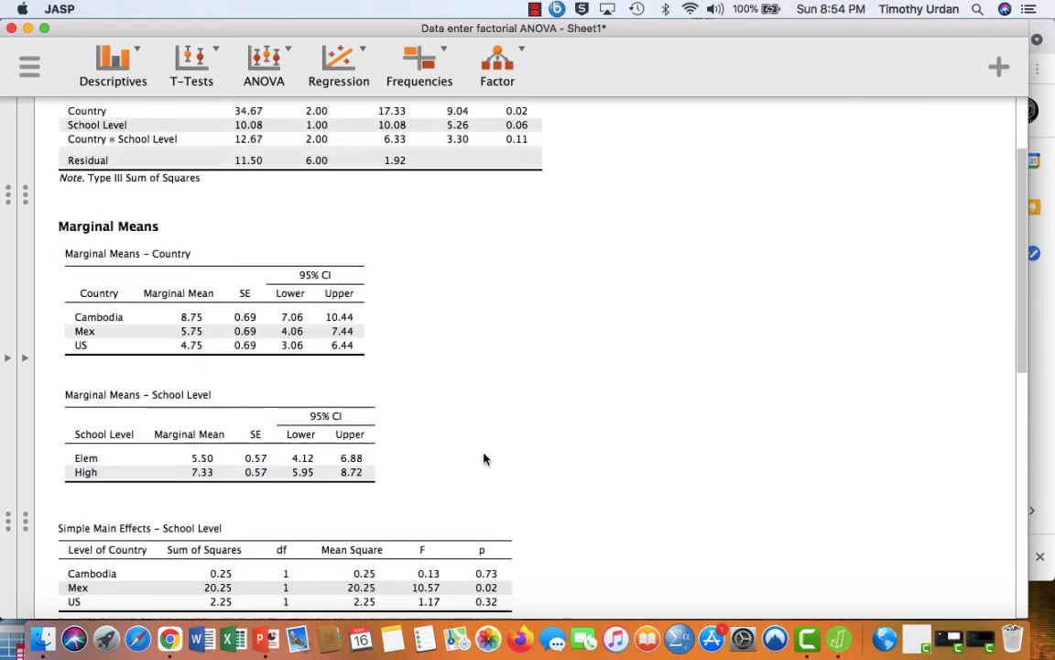
pyautogui.scroll(-10, 485, 459)
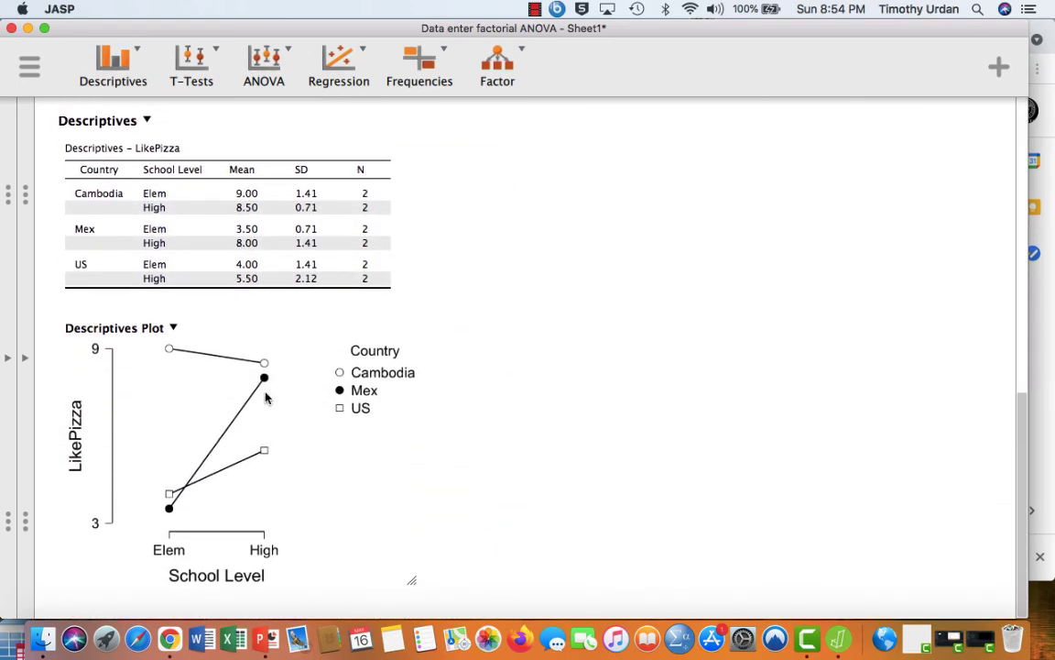
pyautogui.scroll(4, 449, 455)
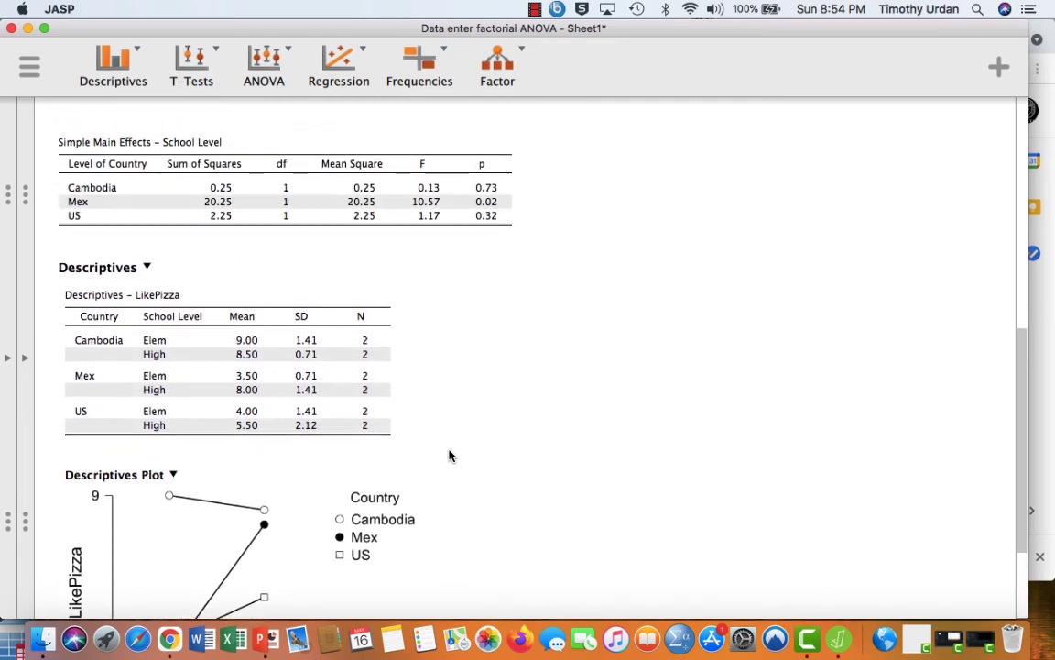
pyautogui.scroll(-1, 448, 455)
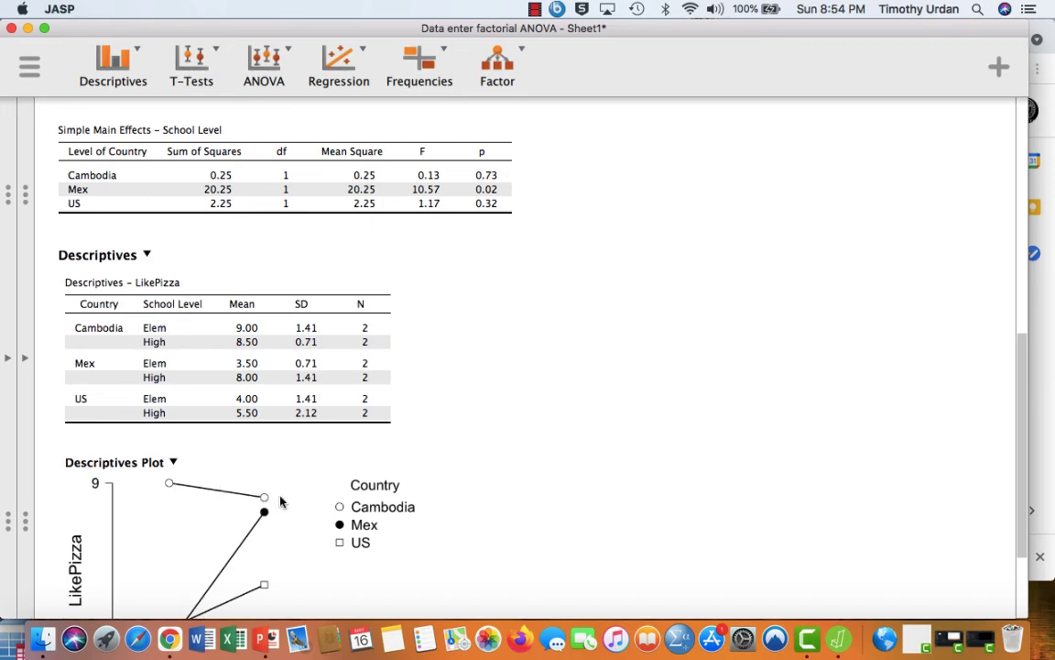
pyautogui.scroll(-3, 294, 495)
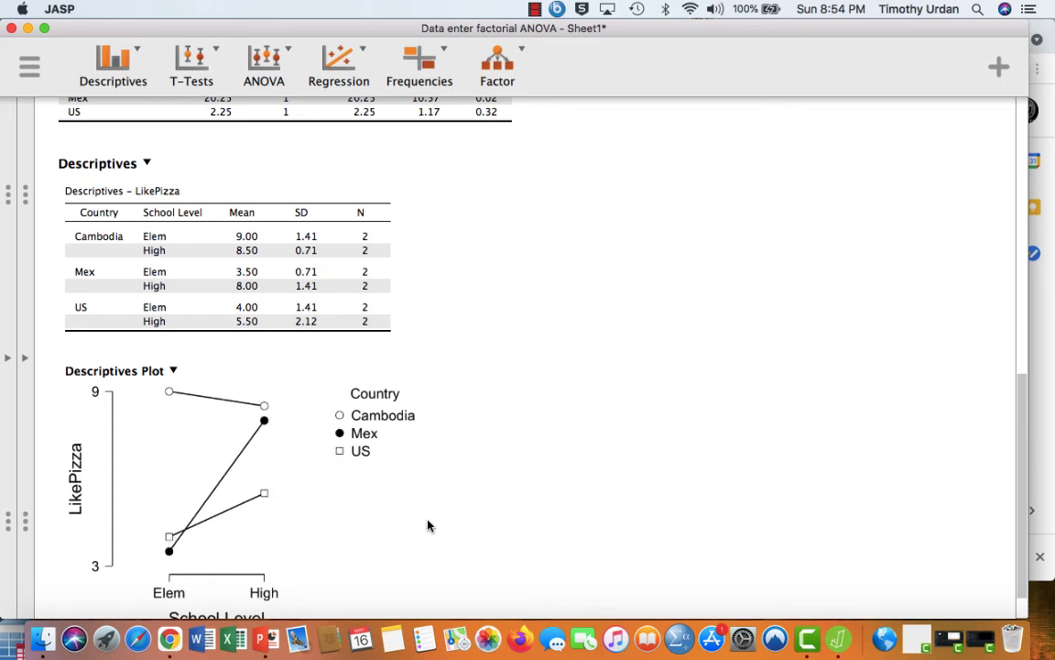
pyautogui.scroll(-1, 427, 525)
pyautogui.scroll(15, 428, 524)
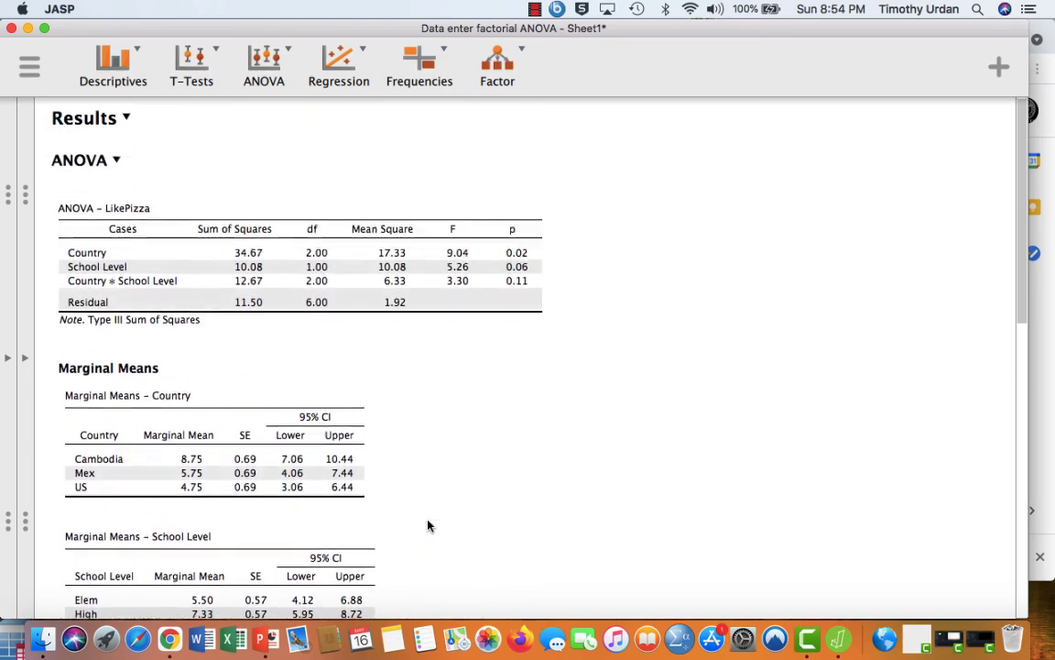
pyautogui.scroll(-5, 428, 525)
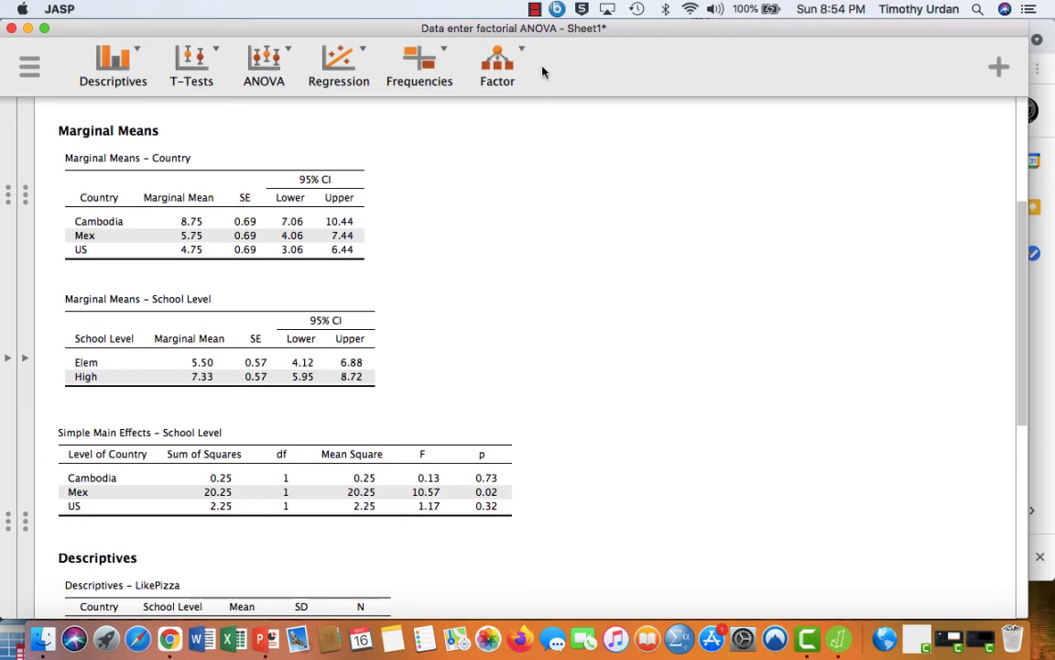
pyautogui.click(535, 11)
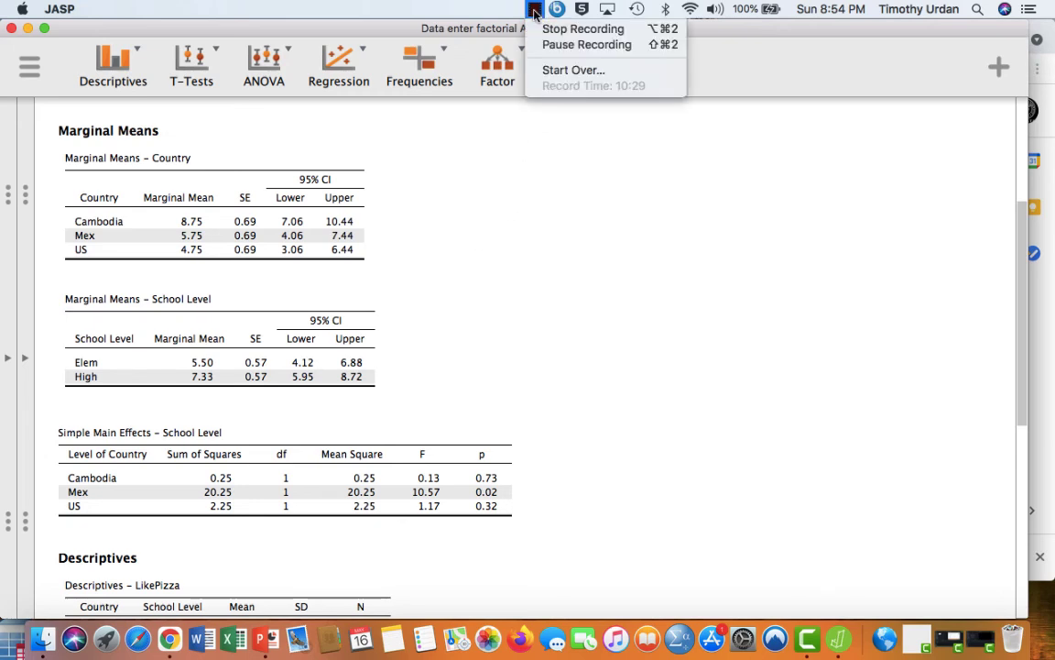
pyautogui.click(554, 43)
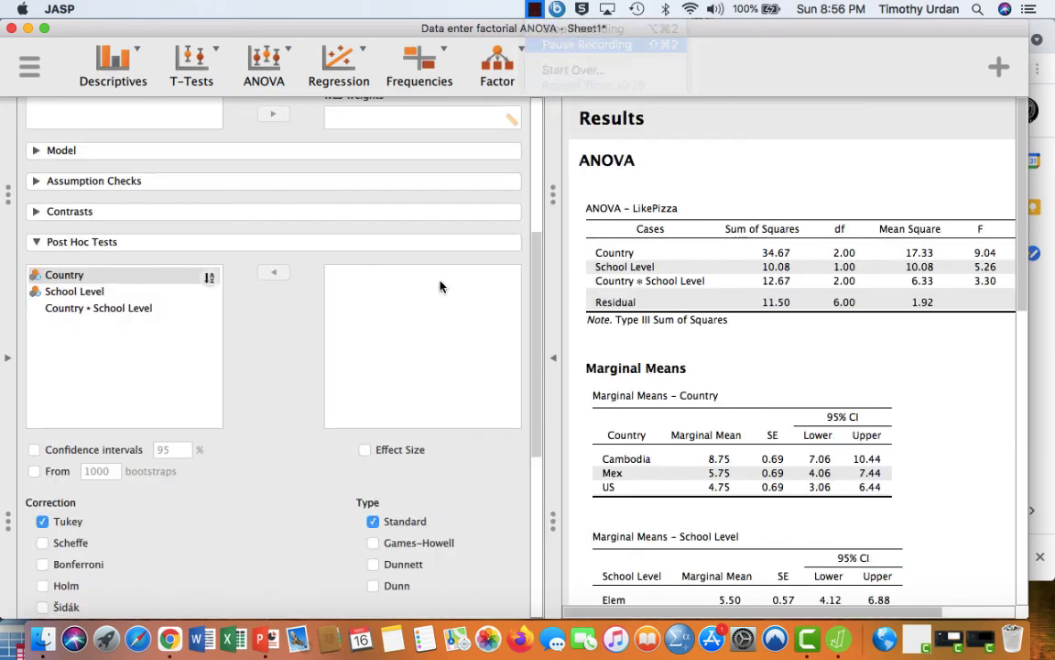
# - Collapse the post hoc test options and look across the LikePizza ANOVA table towards its p-values
pyautogui.click(37, 242)
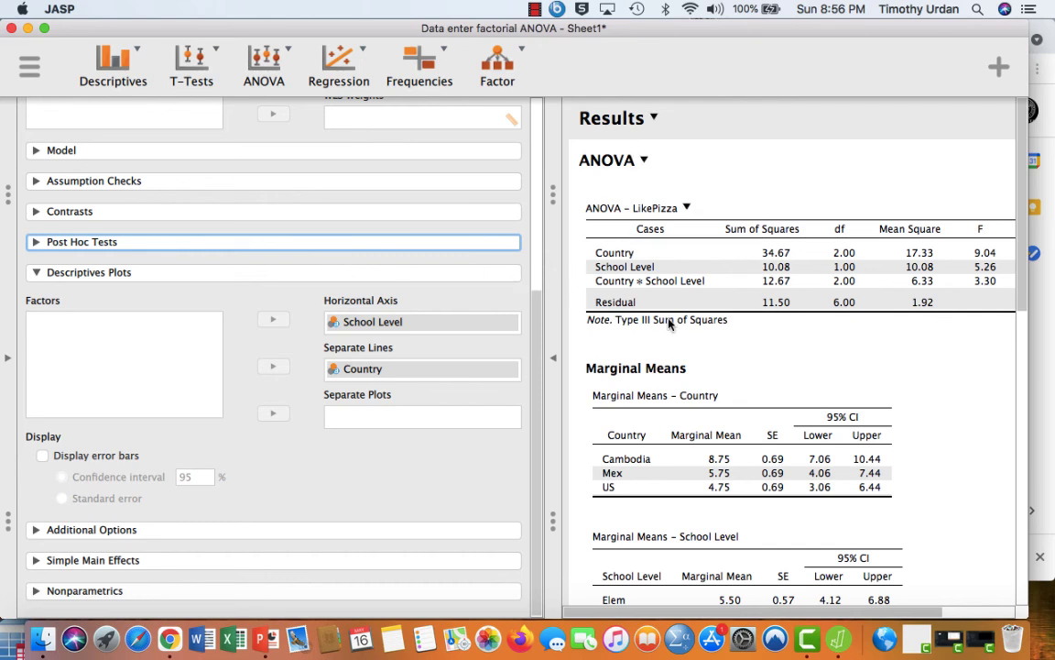
pyautogui.hscroll(3, 666, 319)
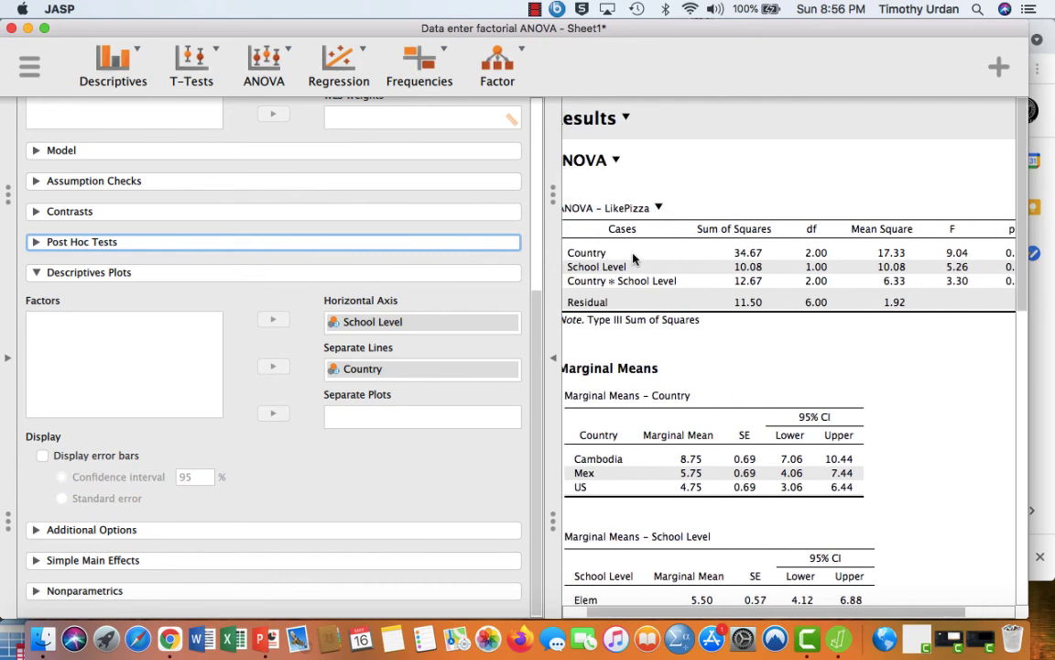
# - Check the p-values in the LikePizza ANOVA table and add post hoc comparisons for the Country factor
pyautogui.hscroll(5, 663, 300)
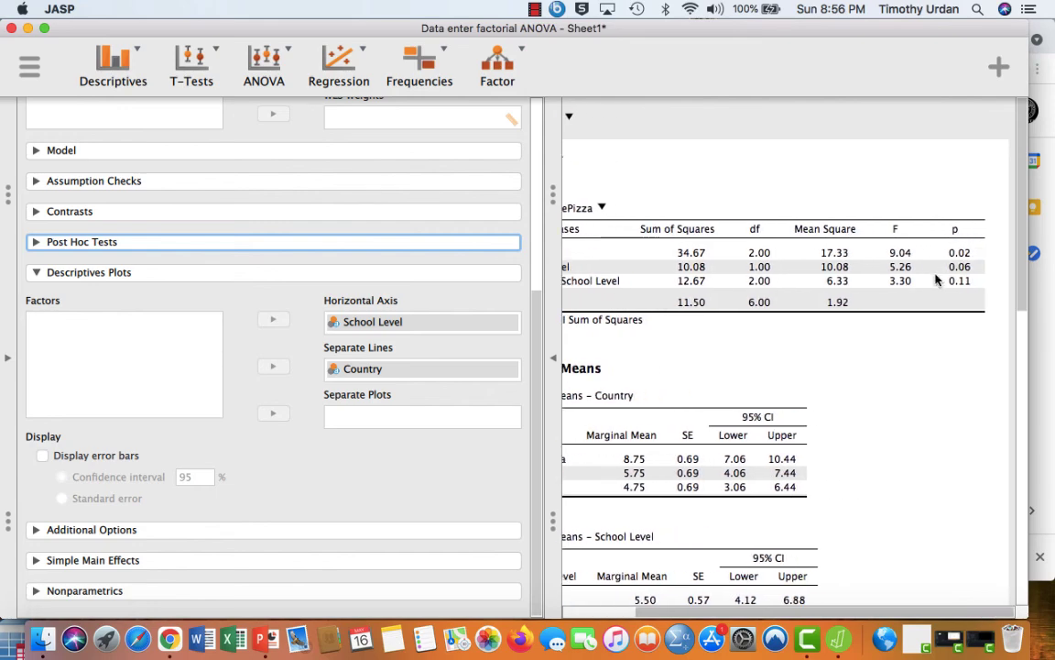
pyautogui.hscroll(-4, 761, 312)
pyautogui.hscroll(-3, 762, 316)
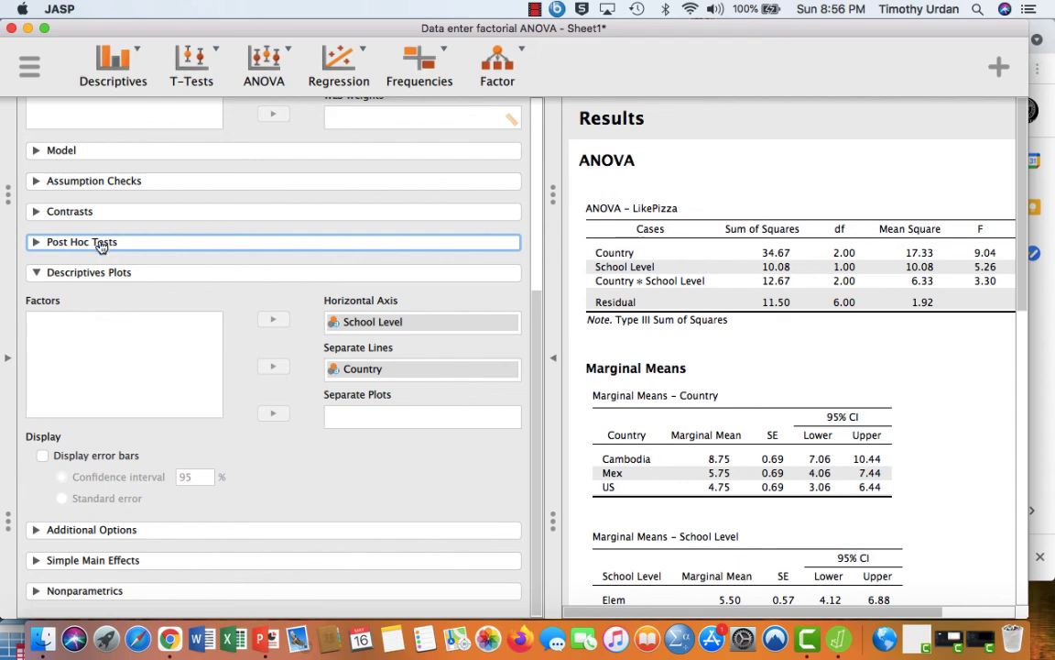
pyautogui.click(36, 242)
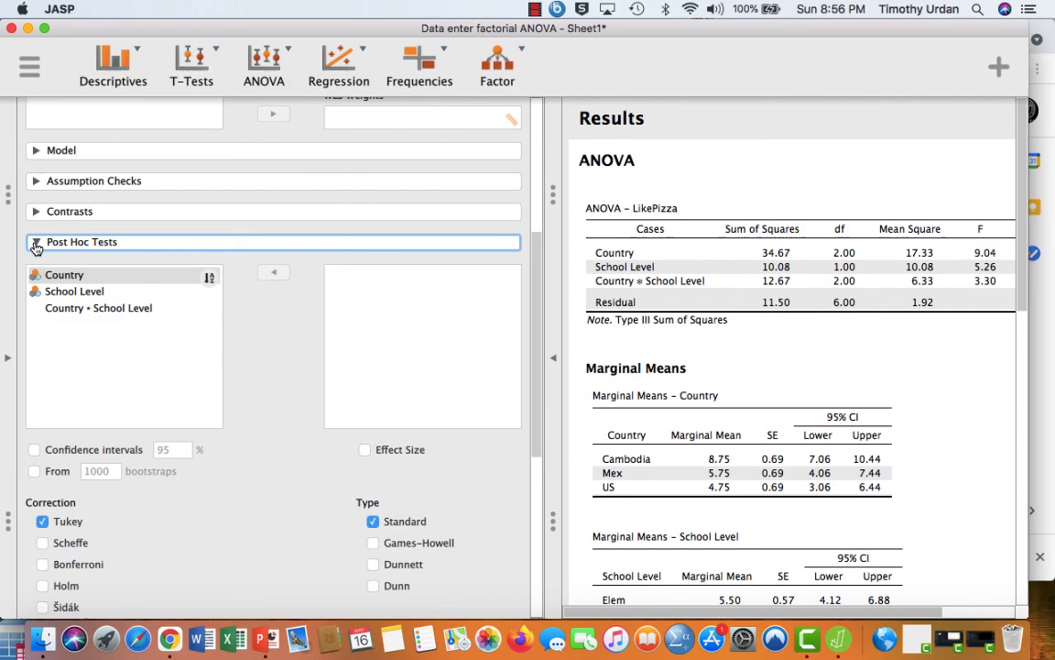
pyautogui.click(64, 280)
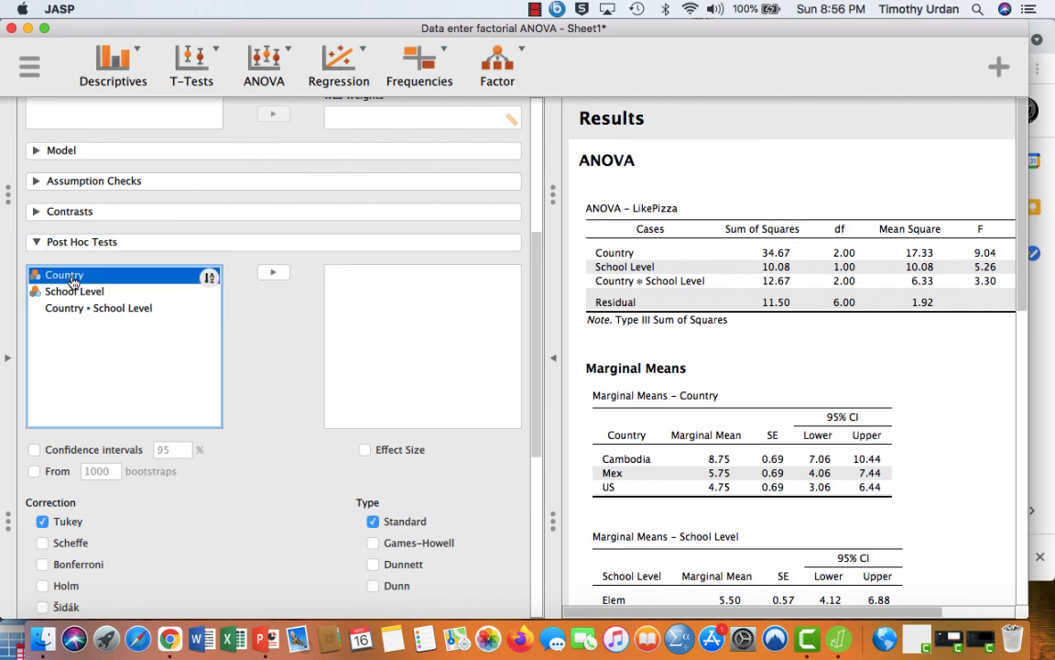
pyautogui.click(273, 272)
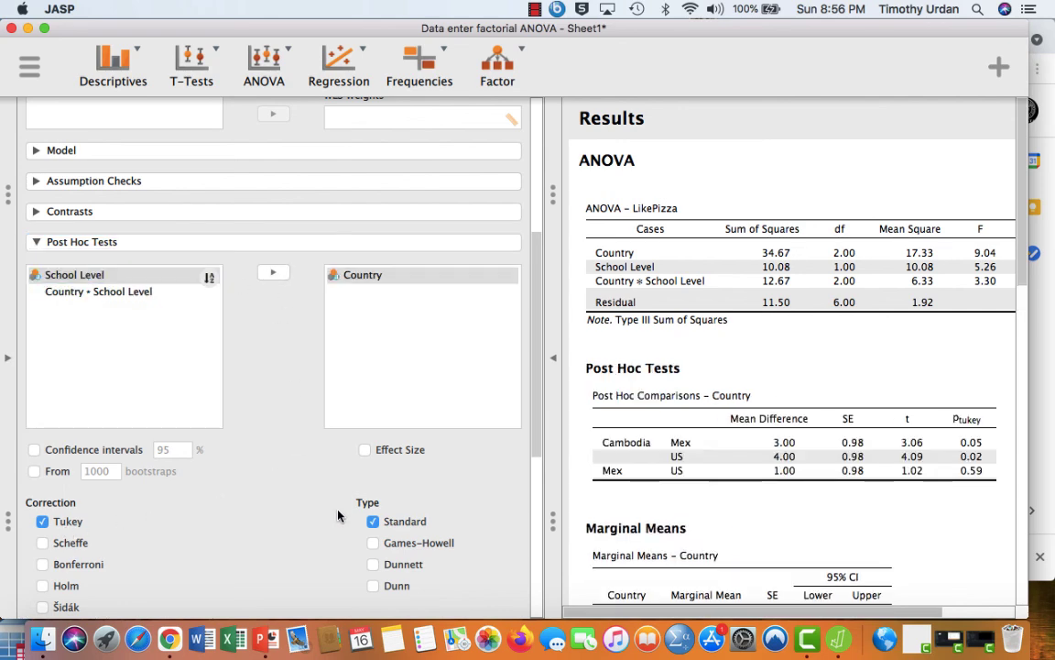
# - Hide the analysis options to widen the results, and compare the Country post hoc comparisons with the marginal means
pyautogui.click(554, 375)
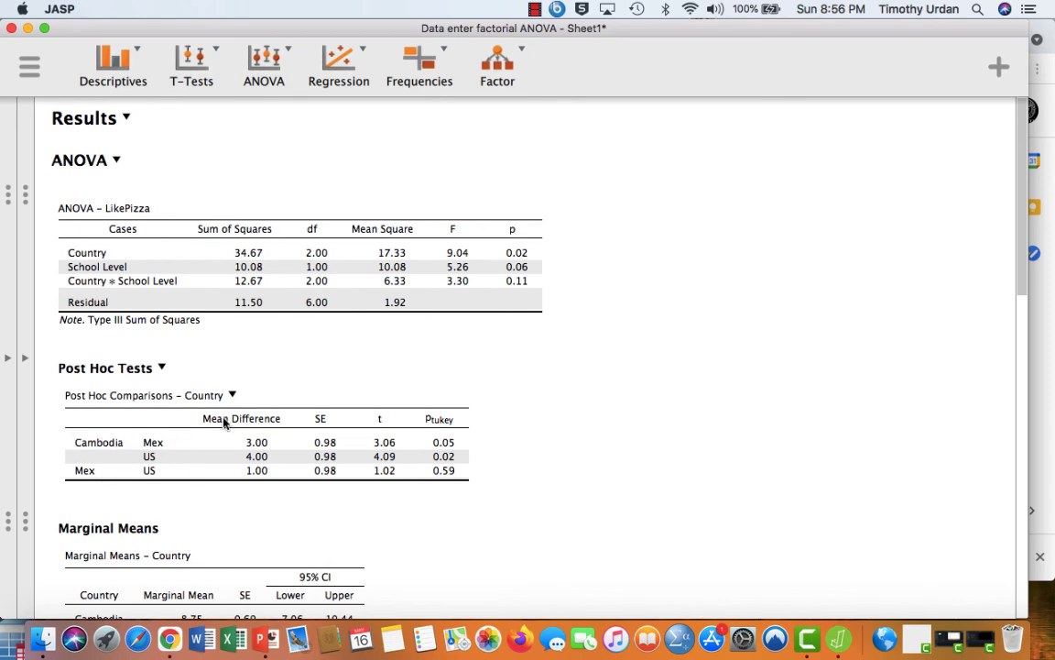
pyautogui.scroll(-5, 224, 422)
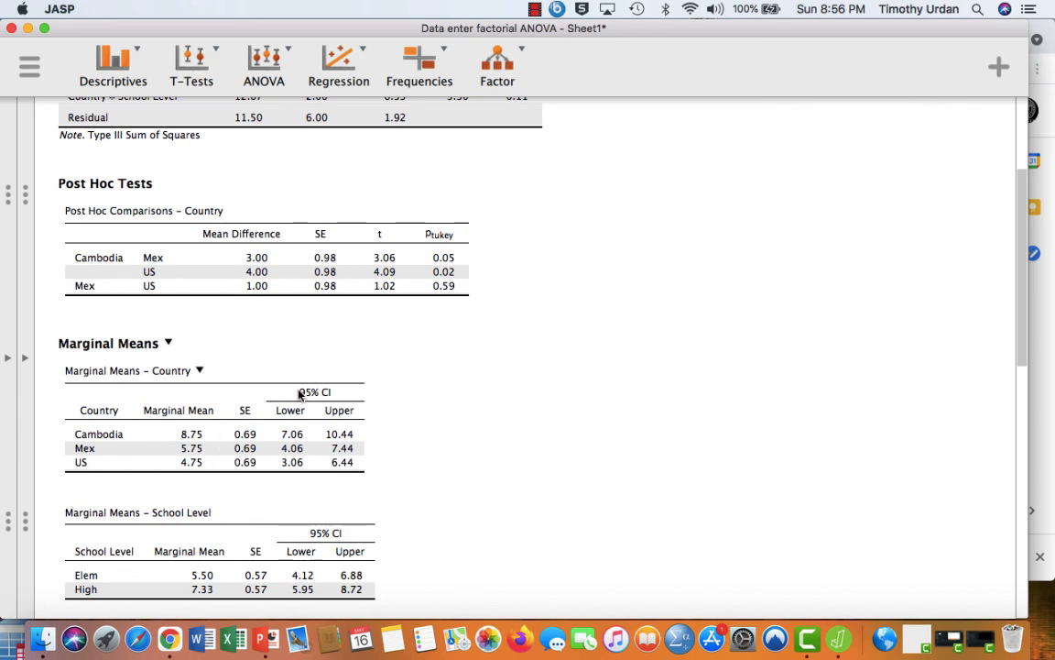